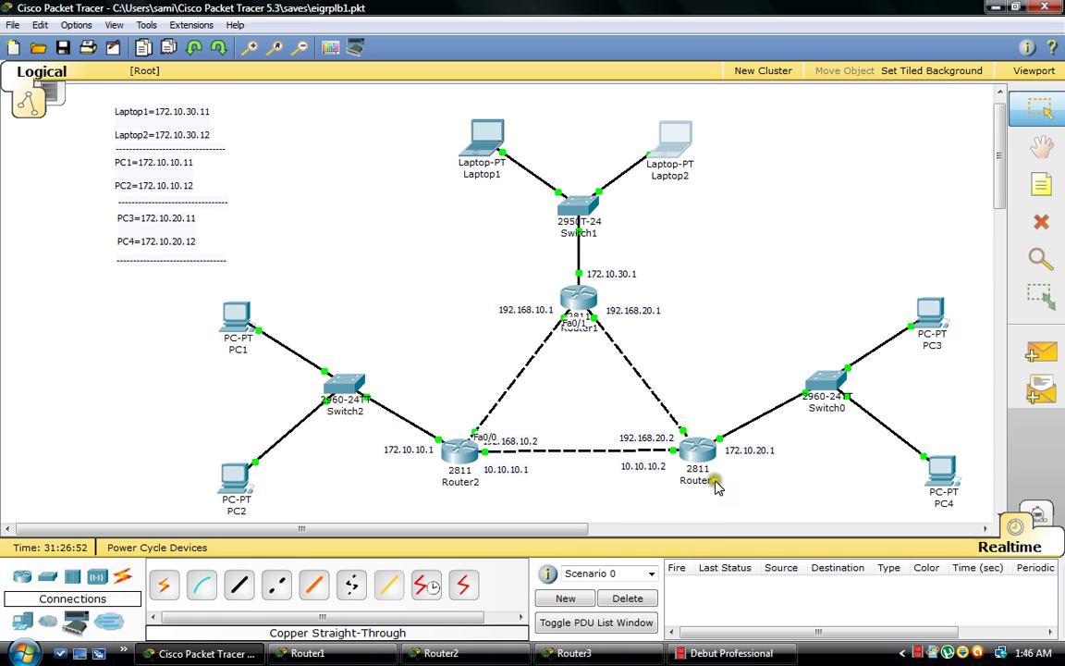
Ping PC1 at 172.10.10.11 from PC4's command prompt; it fails as destination host unreachable.
mouse_move(717, 487)
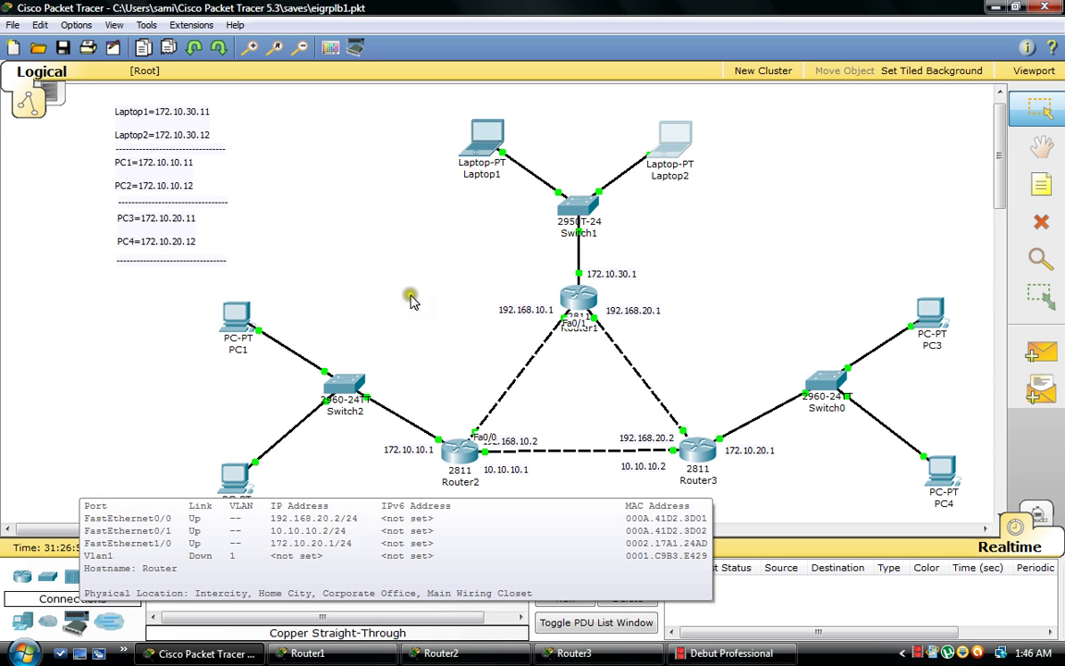
mouse_move(606, 183)
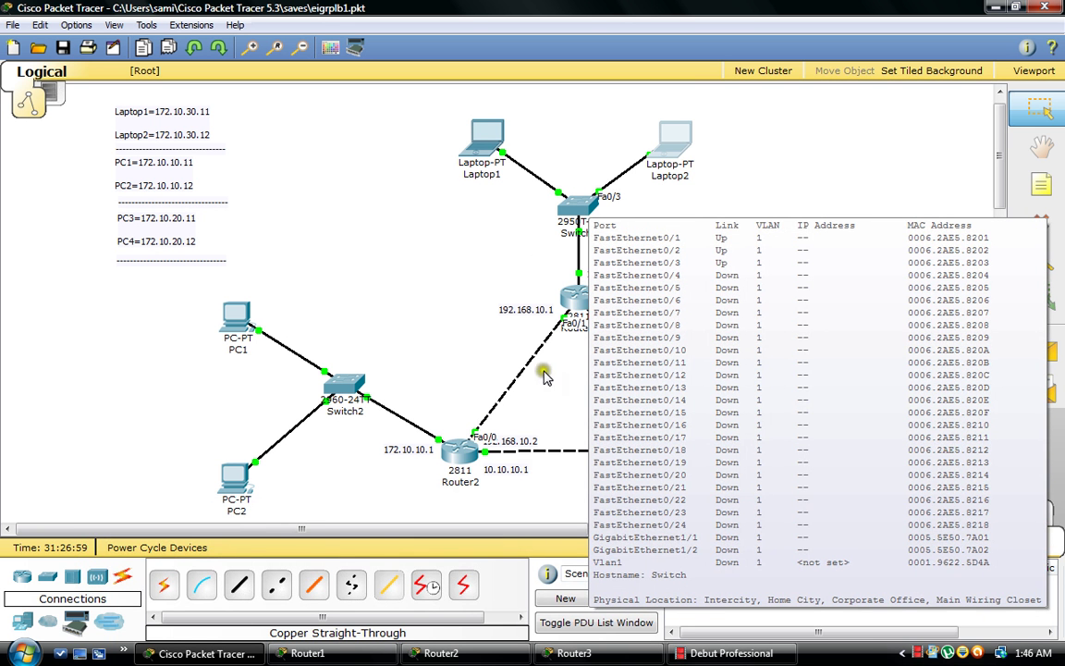
mouse_move(233, 473)
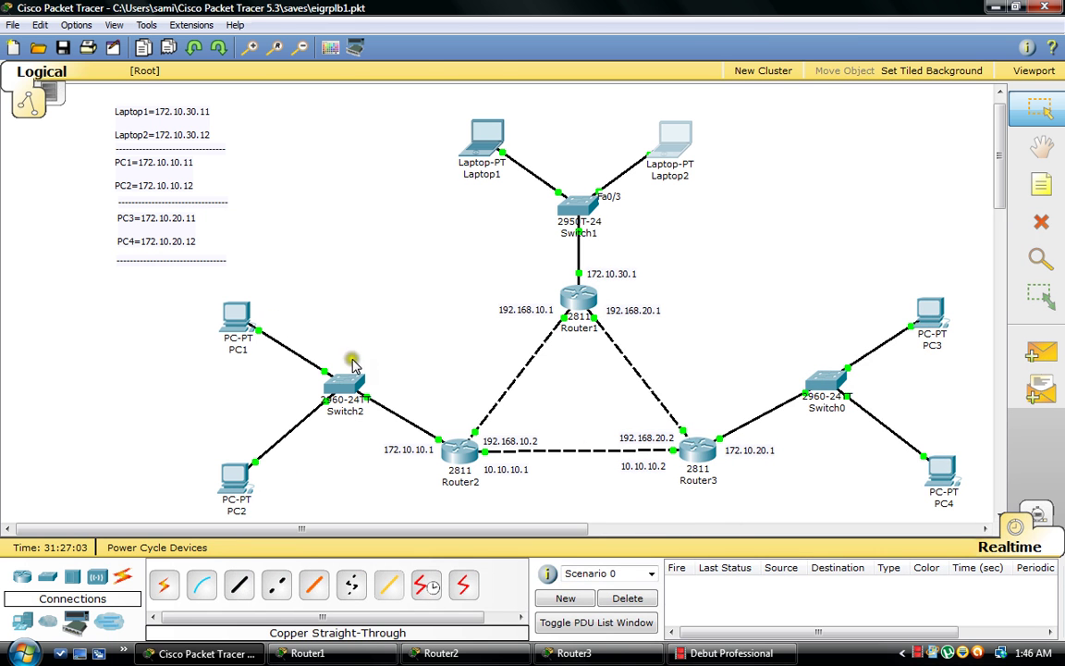
mouse_move(349, 393)
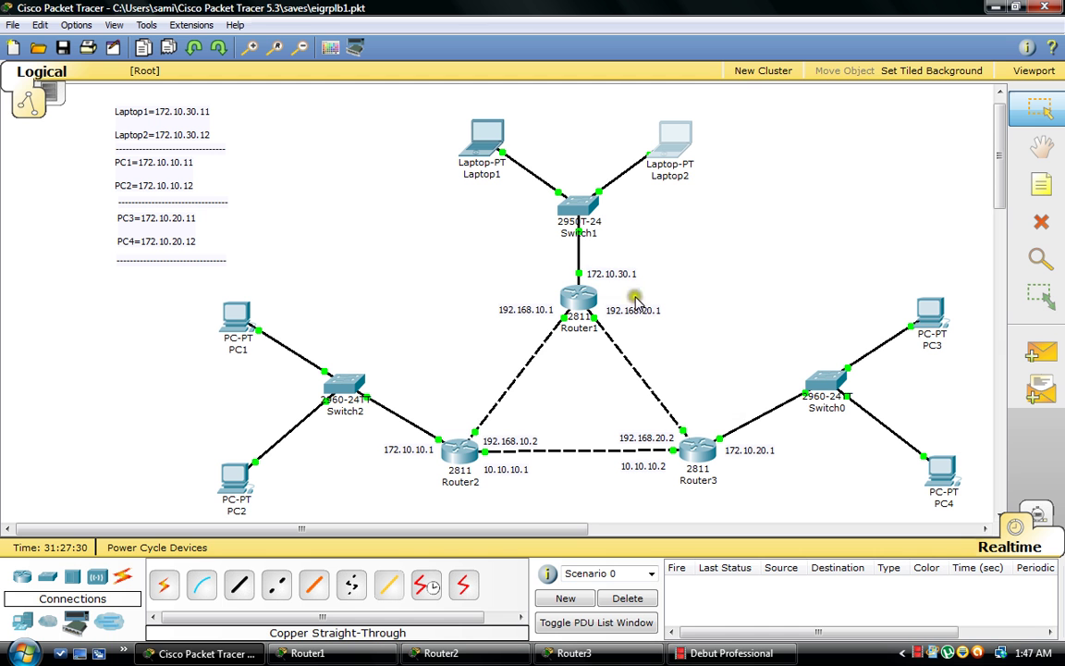
left_click(599, 276)
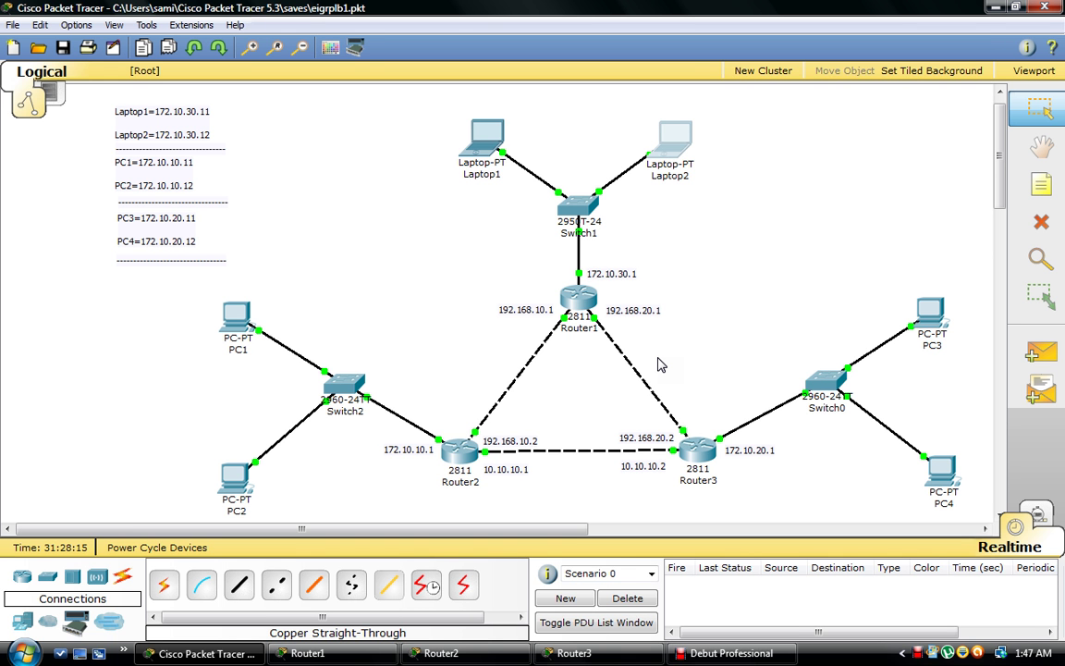
left_click(941, 476)
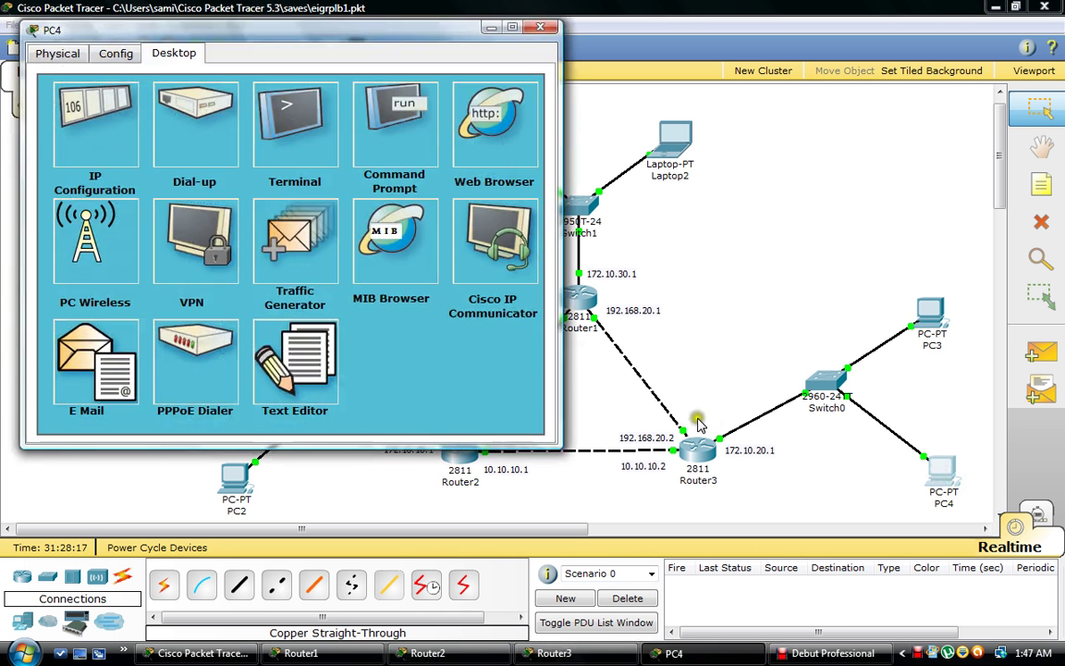
left_click(390, 177)
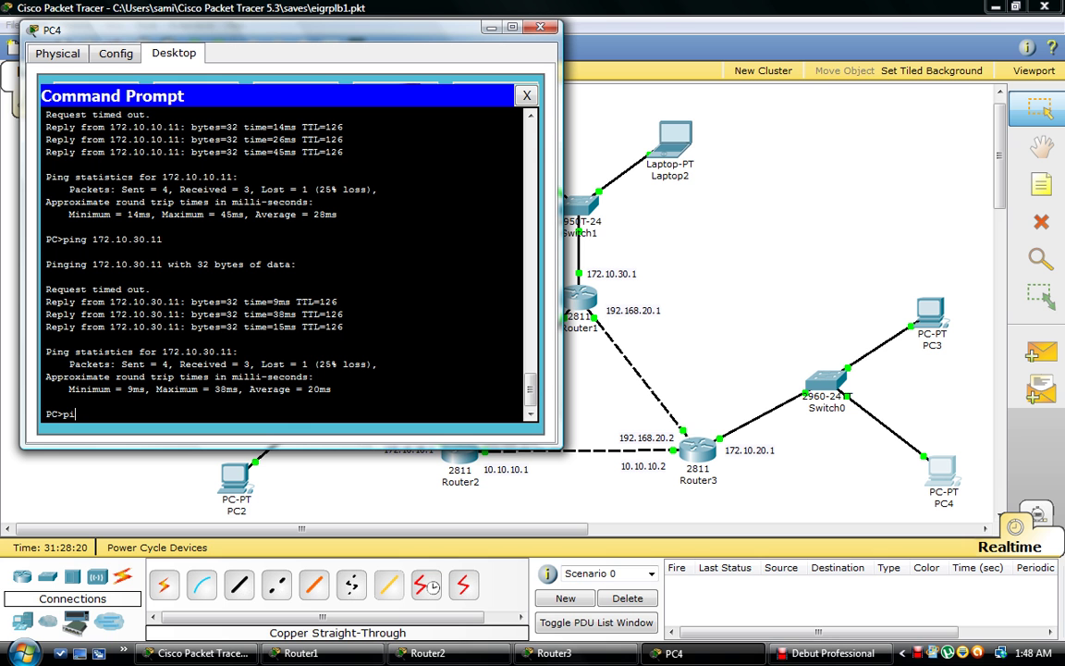
type("ping 172.10.10.11")
key("Return")
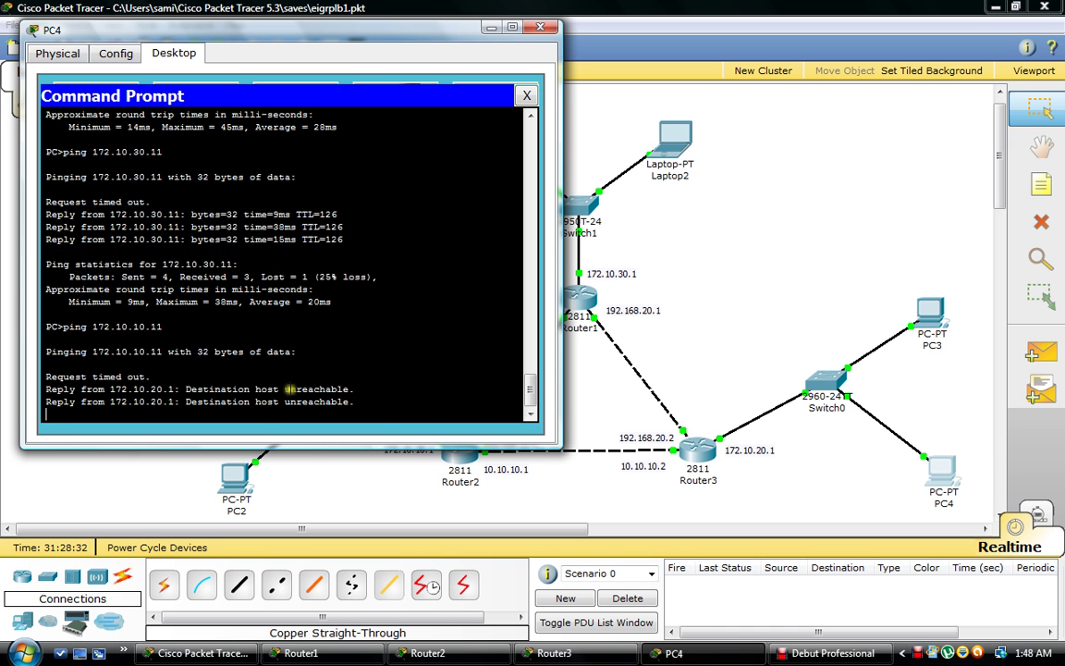
left_click(539, 27)
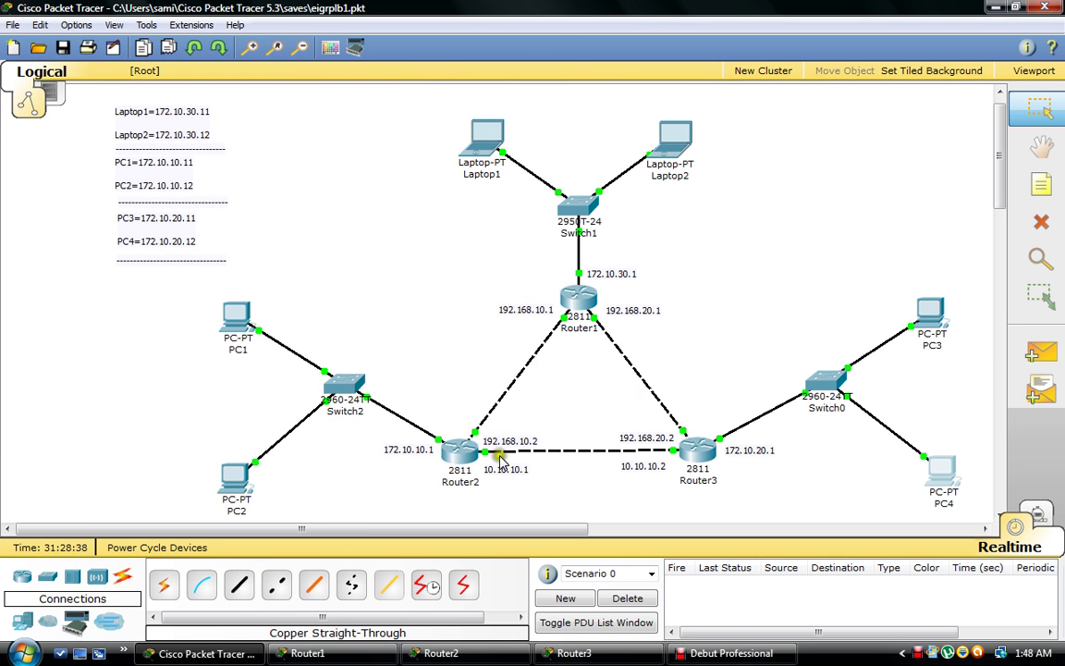
Enter privileged and global configuration mode on Router1's CLI with en and conf t.
mouse_move(709, 487)
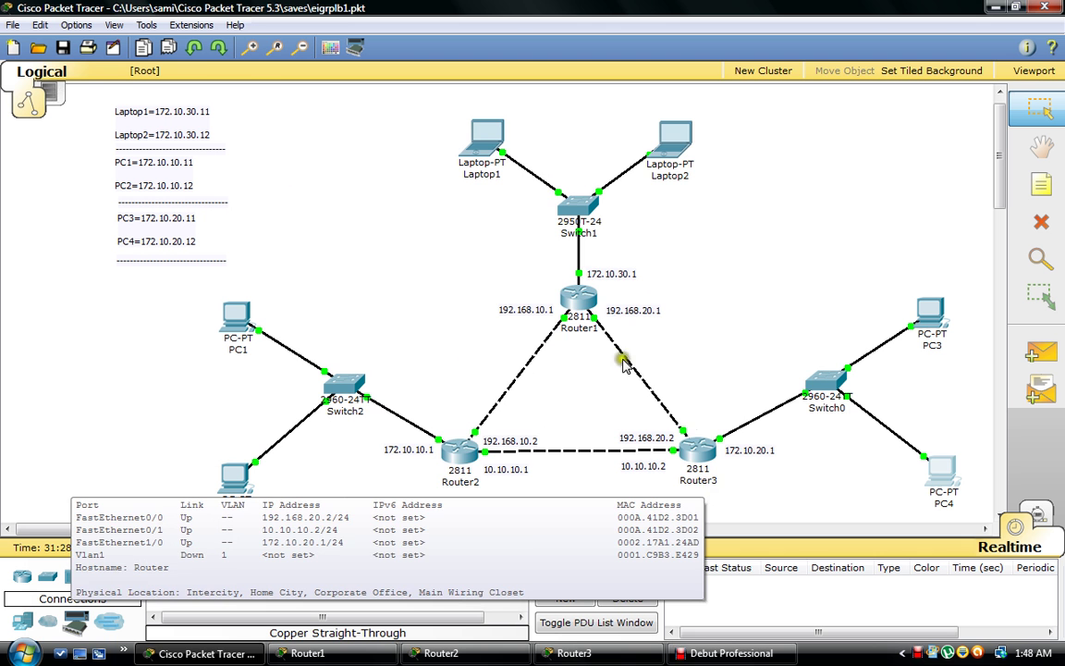
left_click(573, 302)
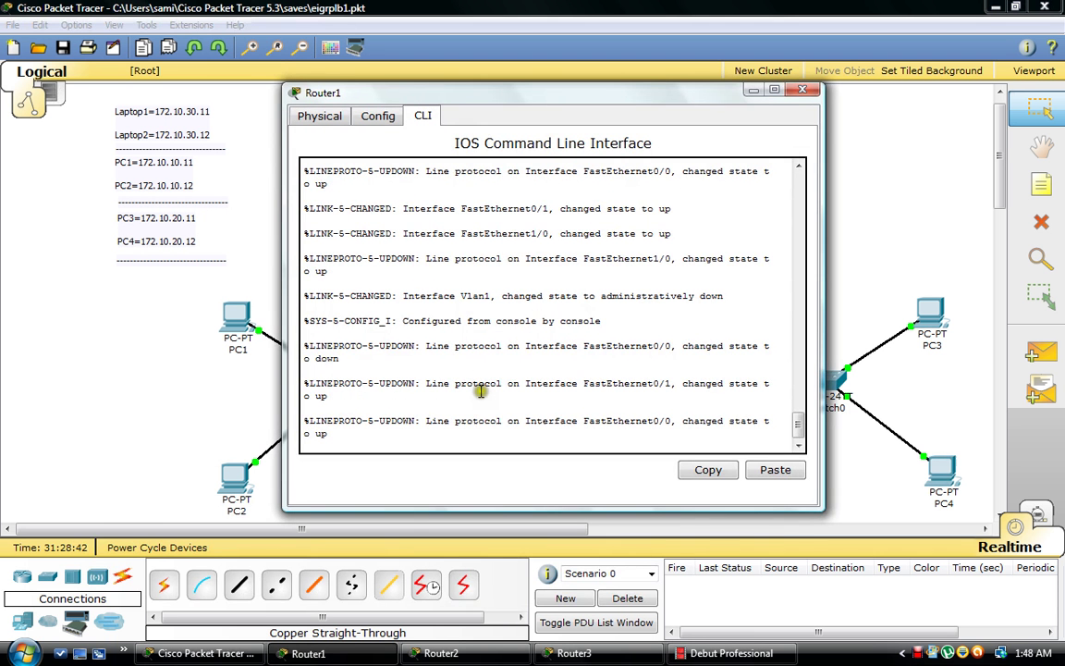
key("Return")
key("Return")
key("Return")
type("en")
key("Return")
key("Return")
key("Return")
type("conf t")
key("Return")
key("Return")
key("Return")
key("Return")
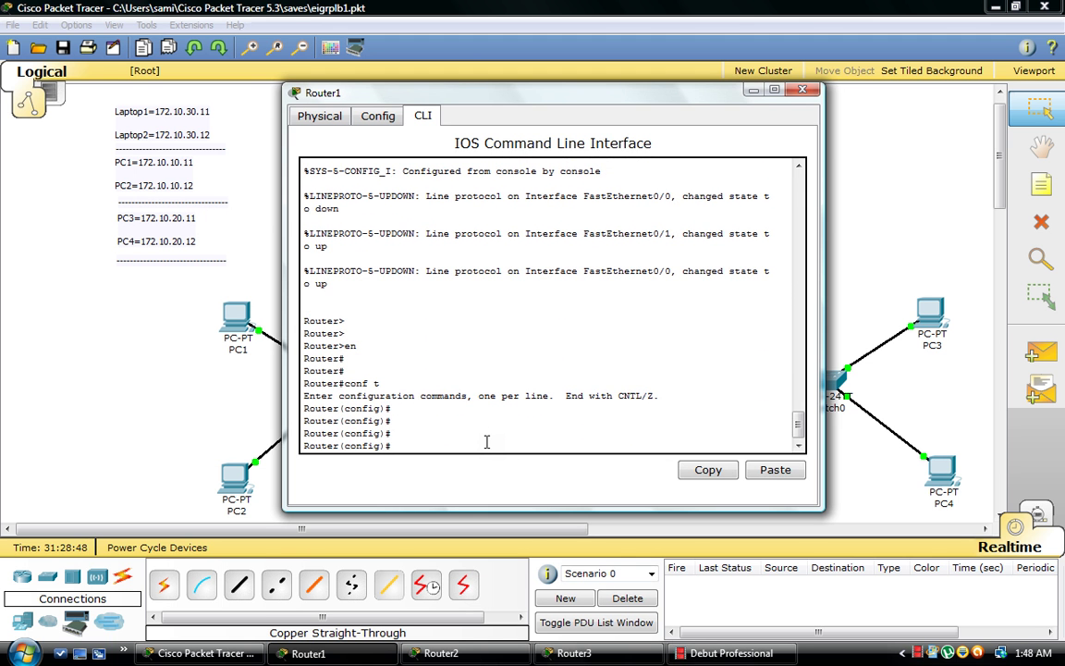
Start EIGRP process 10 on Router1 and disable auto-summary.
type("ro")
key("Tab")
type("ei")
key("Tab")
type("10")
key("Return")
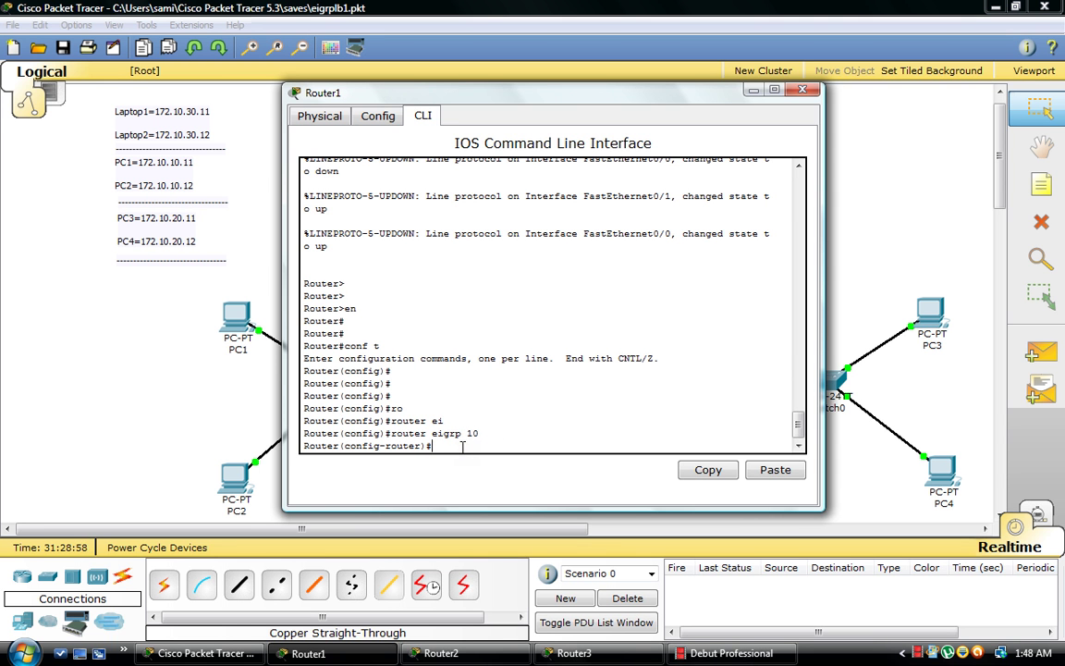
type("o au")
key("Tab")
key("Return")
key("Return")
key("Return")
key("Return")
Advertise networks 172.10.30.0, 192.168.10.0 and 192.168.20.0 in Router1's EIGRP.
type("ne")
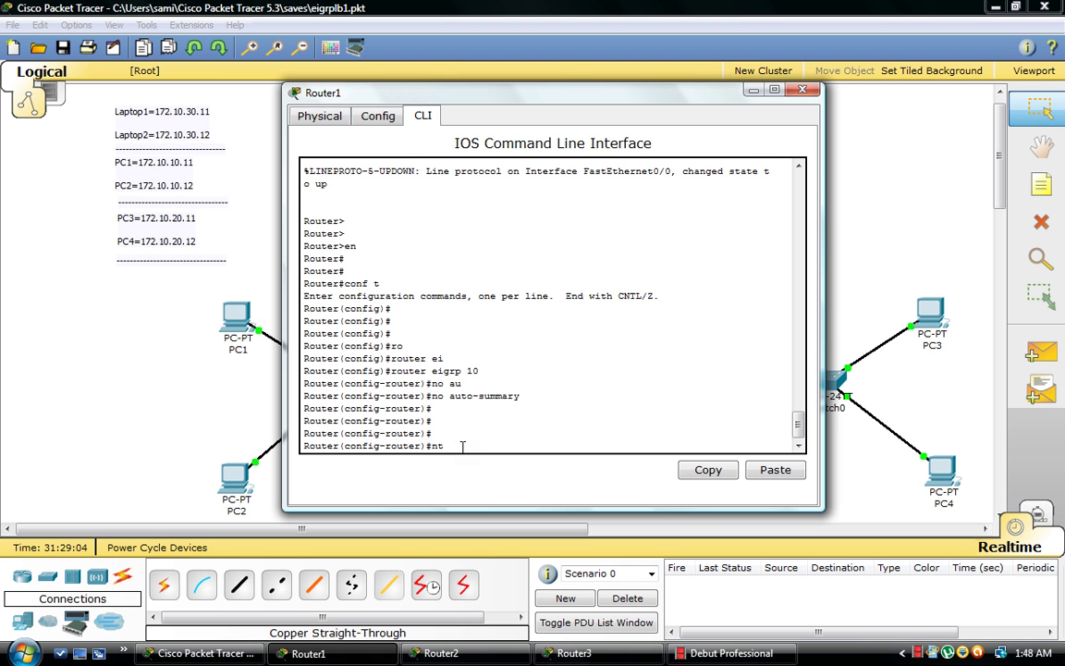
type("t")
key("Tab")
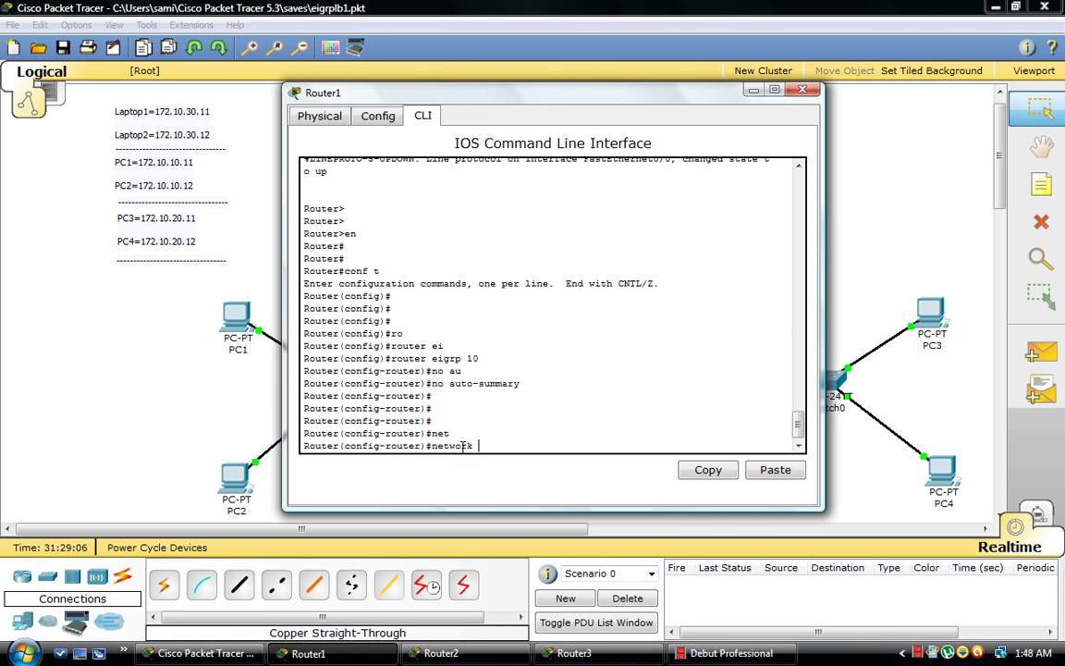
left_click_drag(474, 92, 426, 88)
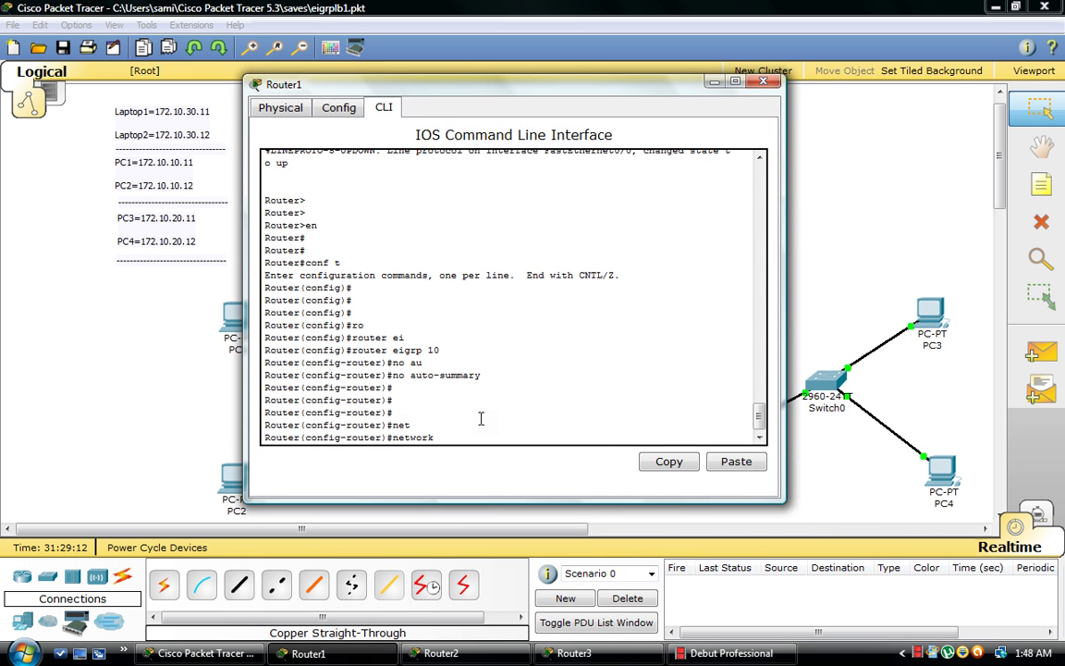
type("10.30.0")
key("Return")
key("Return")
type("net")
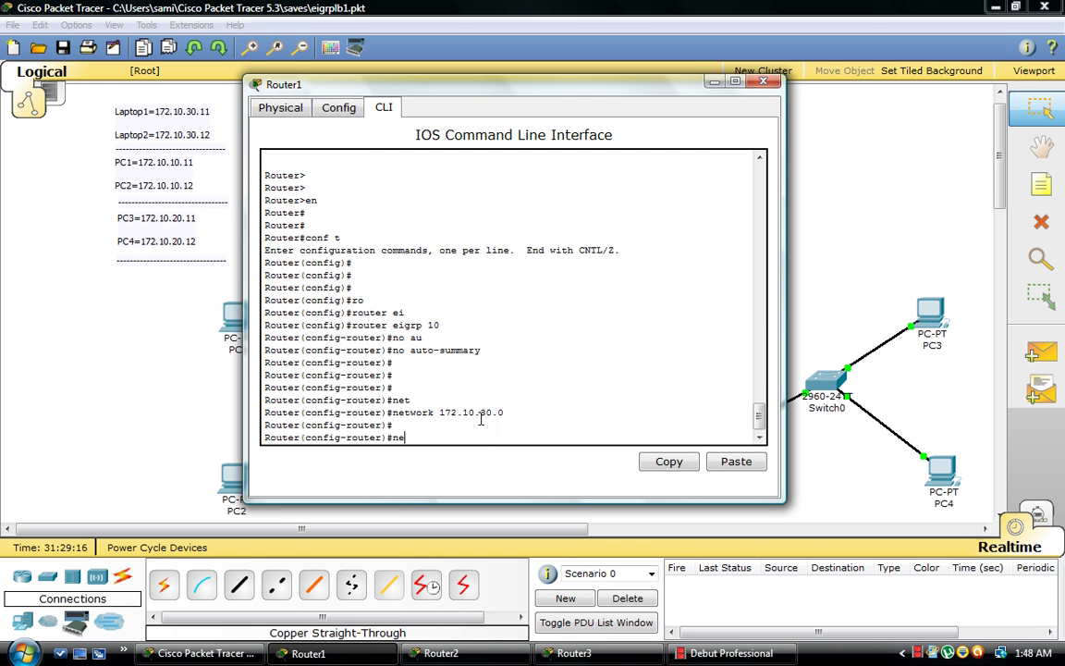
key("Tab")
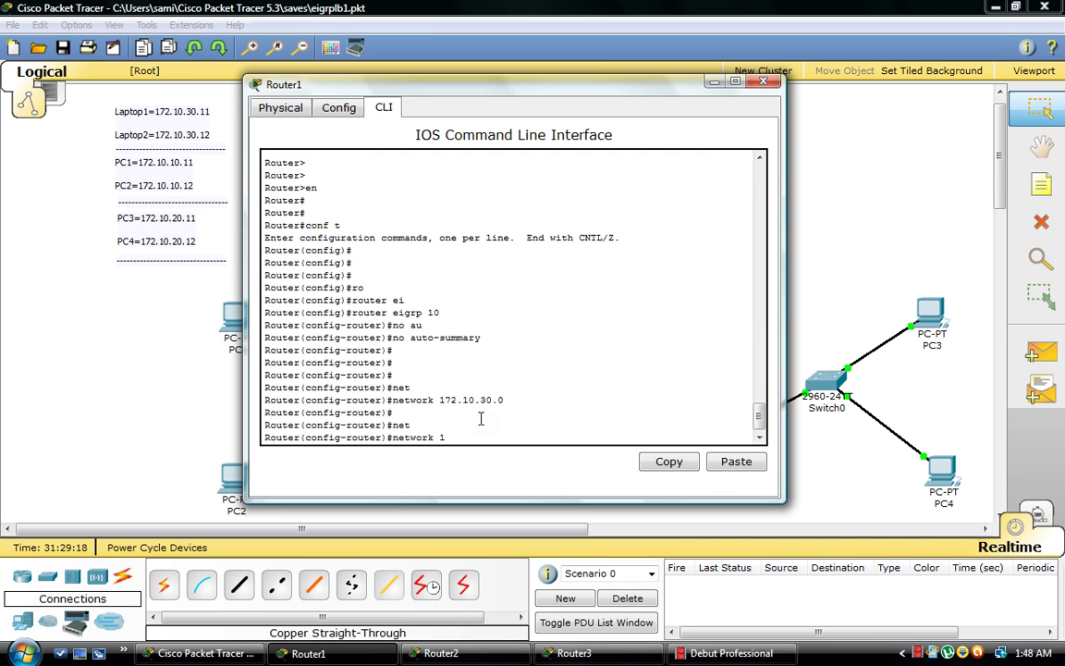
type("192.168.10.10")
key("Return")
key("Return")
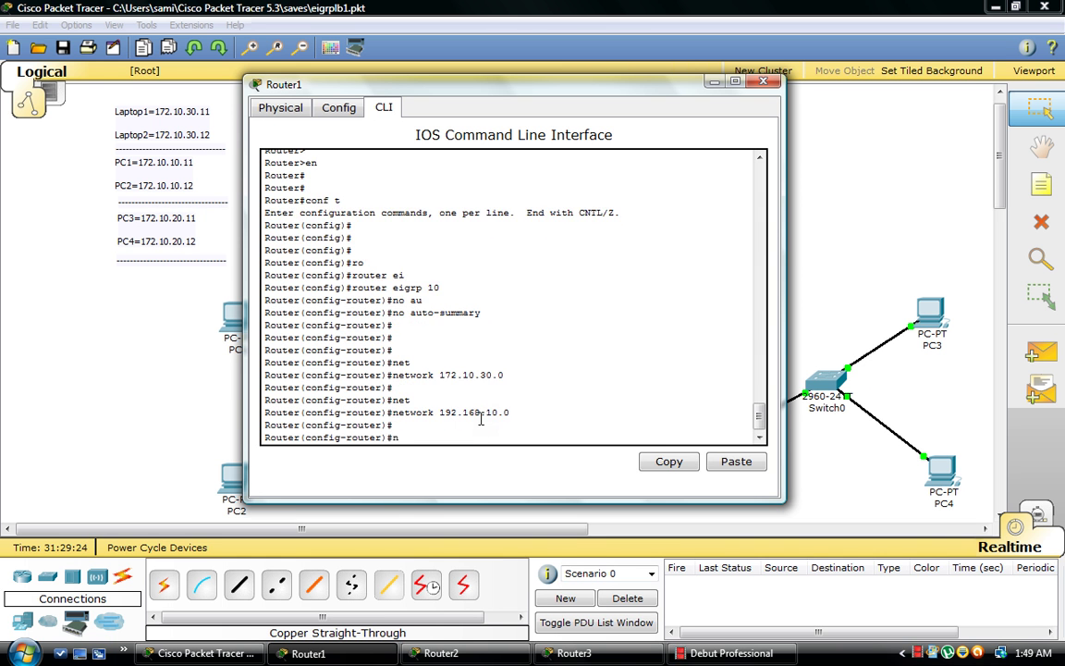
type("net")
key("Tab")
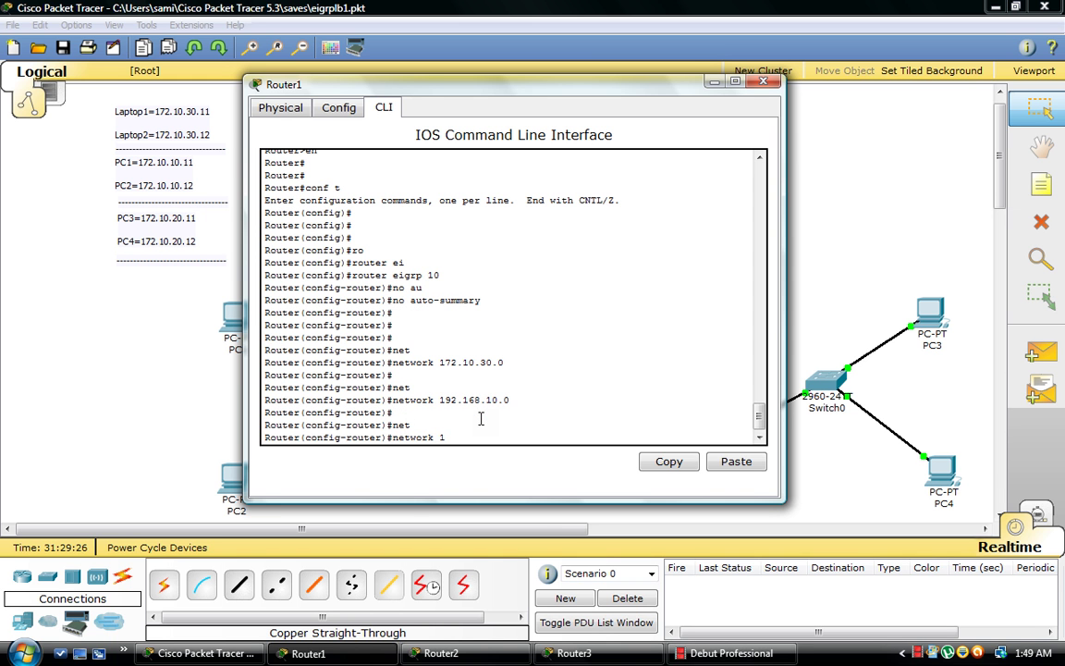
type("192.168.20.0")
key("Return")
key("Return")
key("Return")
key("Return")
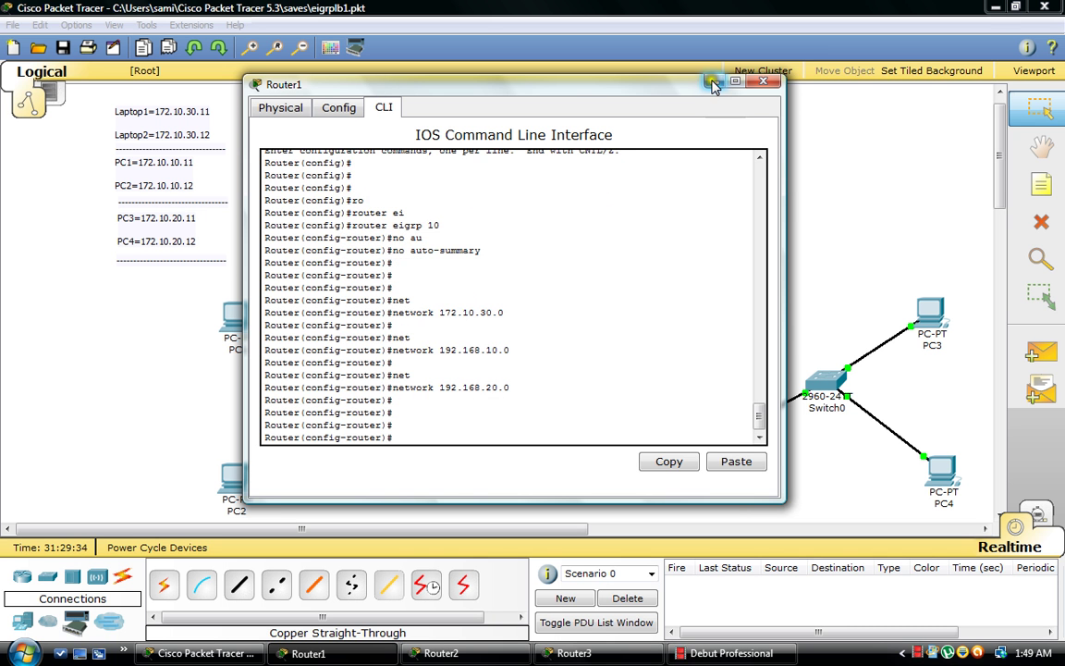
left_click(639, 70)
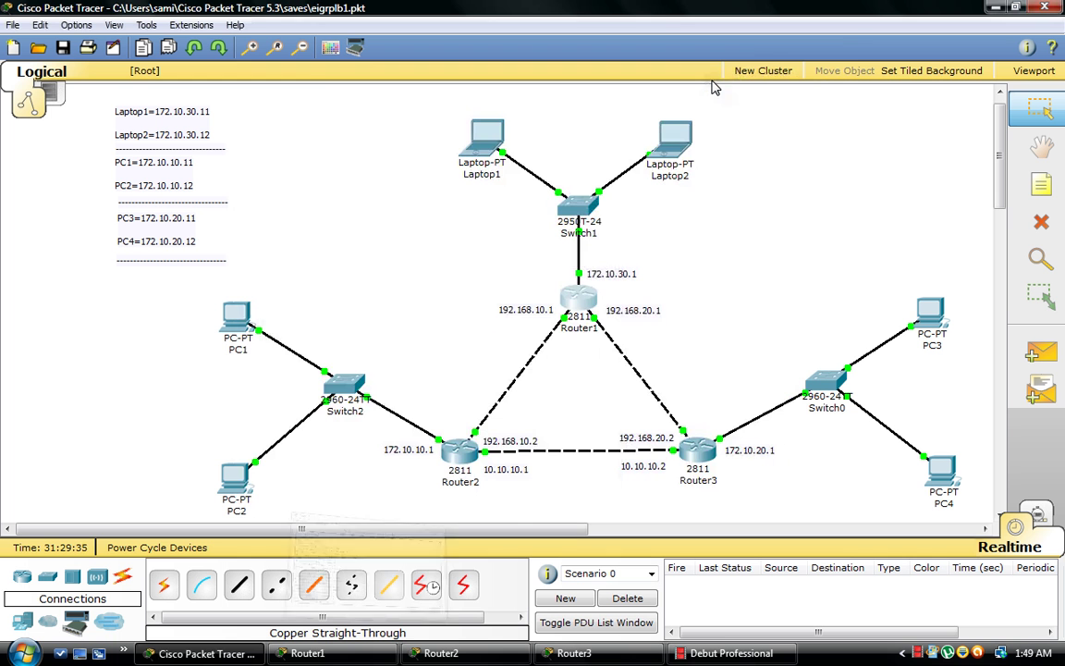
Enter privileged and global configuration mode on Router2's CLI.
left_click(458, 451)
left_click(523, 351)
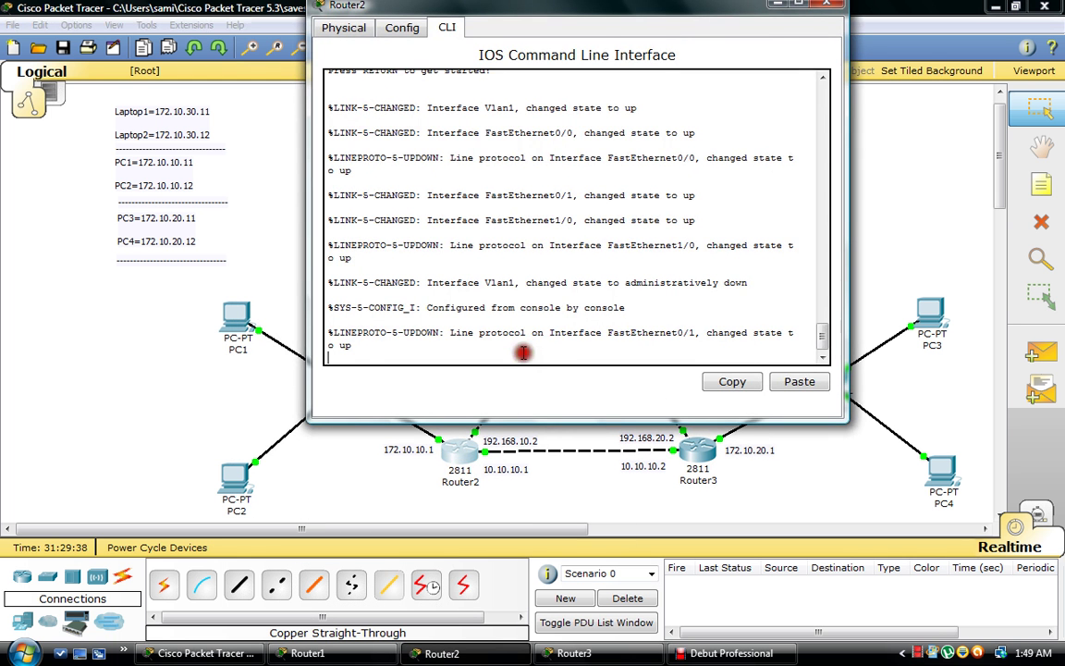
key("Return")
key("Return")
key("Return")
type("en")
key("Return")
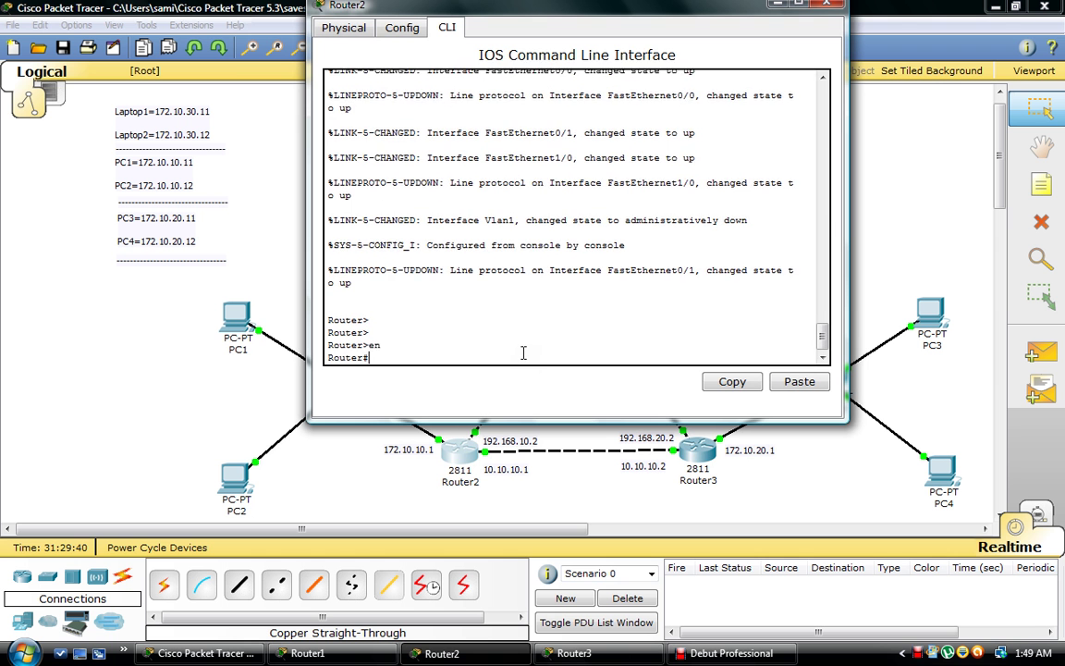
type("conf t")
key("Return")
key("Return")
key("Return")
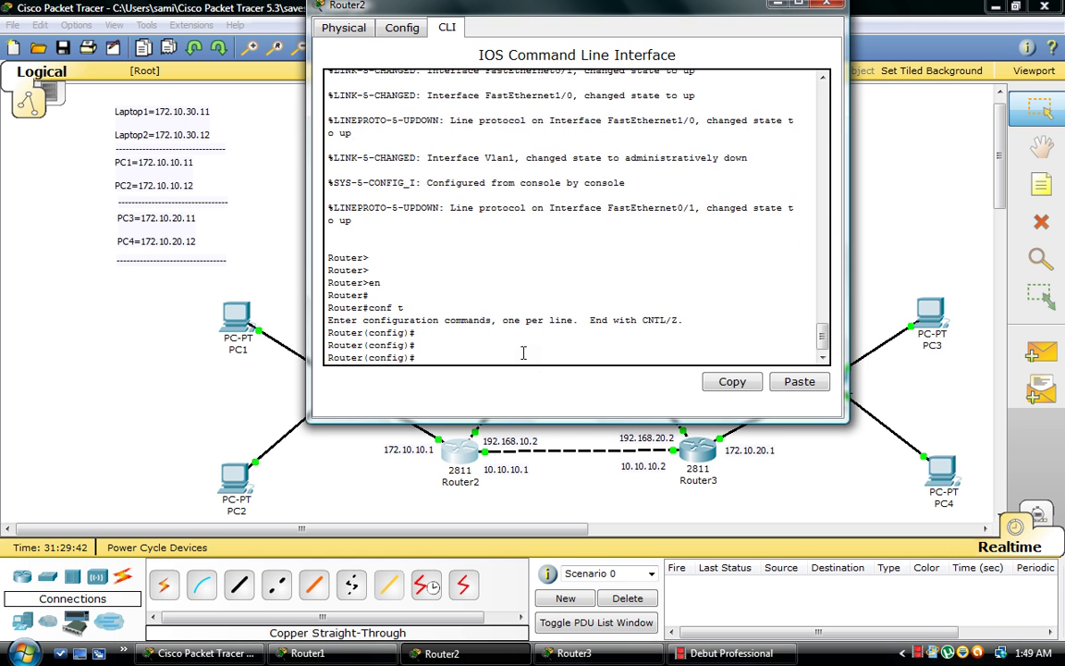
Start EIGRP process 10 on Router2 with no auto-summary.
type("ro")
key("Tab")
type("ei")
key("Tab")
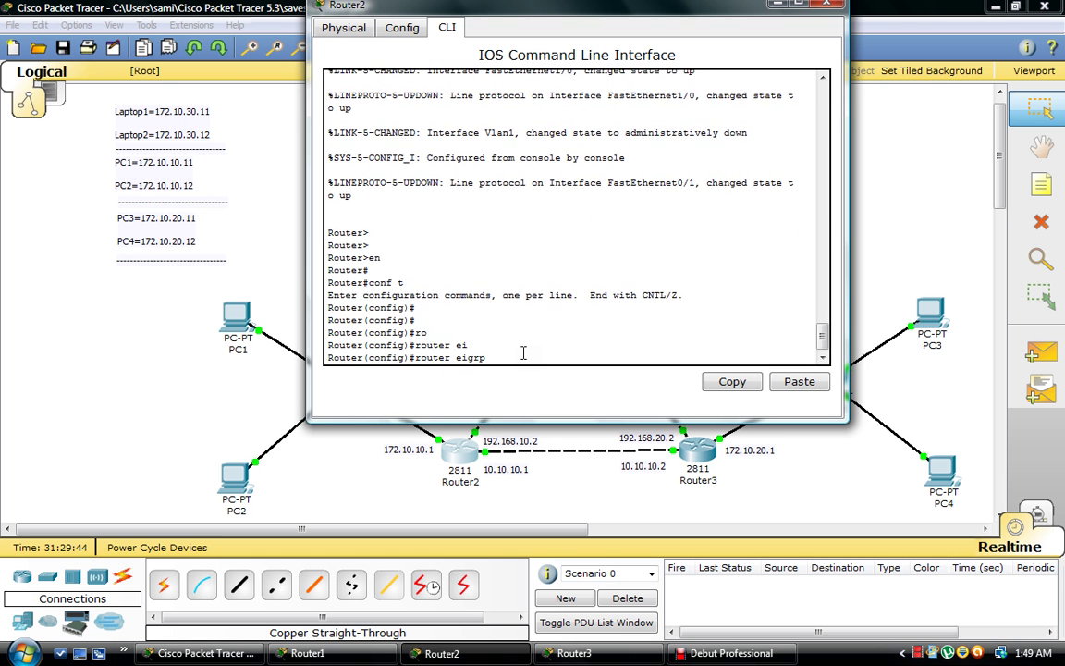
type("10")
key("Return")
key("Return")
key("Return")
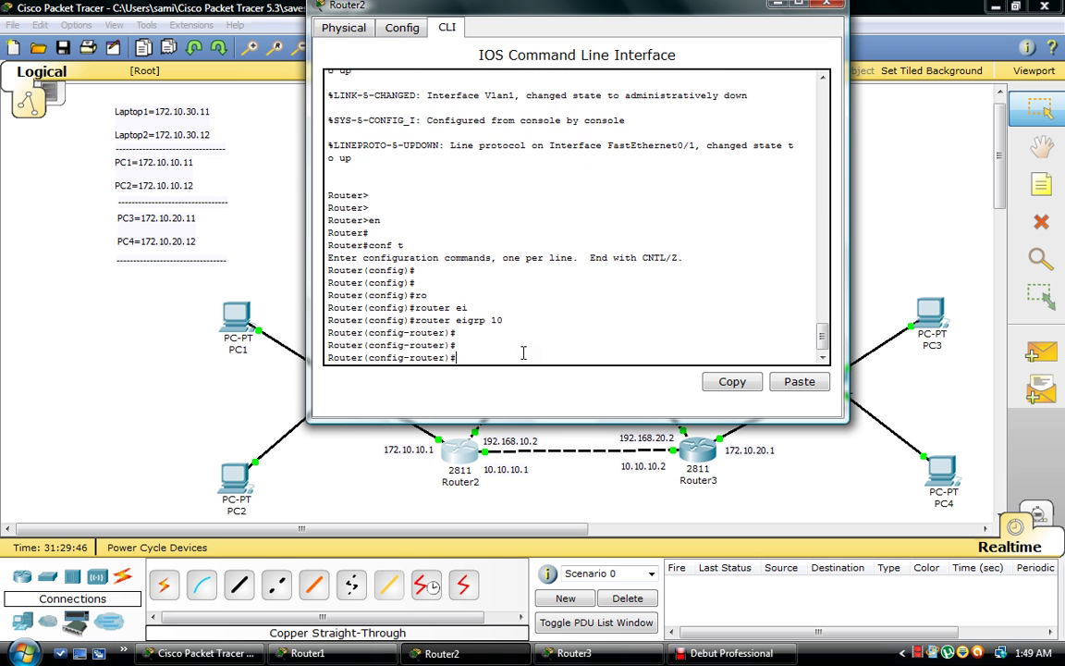
type("no au")
key("Return")
key("Return")
key("Return")
key("Return")
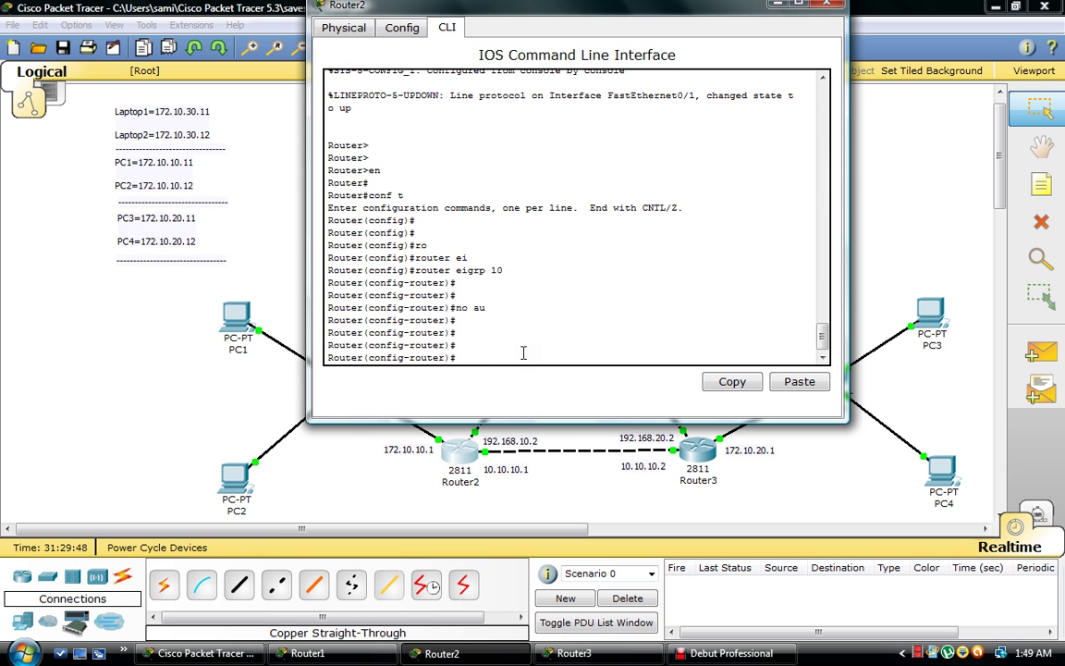
type("no au")
key("Tab")
key("Return")
Advertise networks 172.10.10.0, 192.168.10.0 and 10.10.10.0 in Router2's EIGRP.
type("net")
key("Tab")
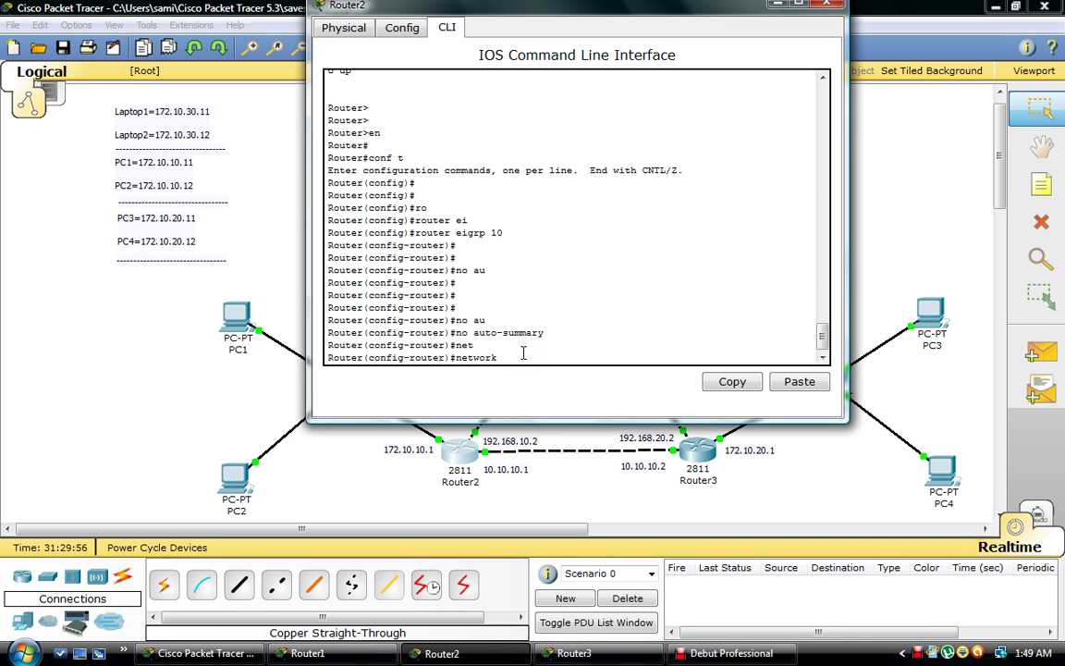
type("72.10")
key("Return")
key("Return")
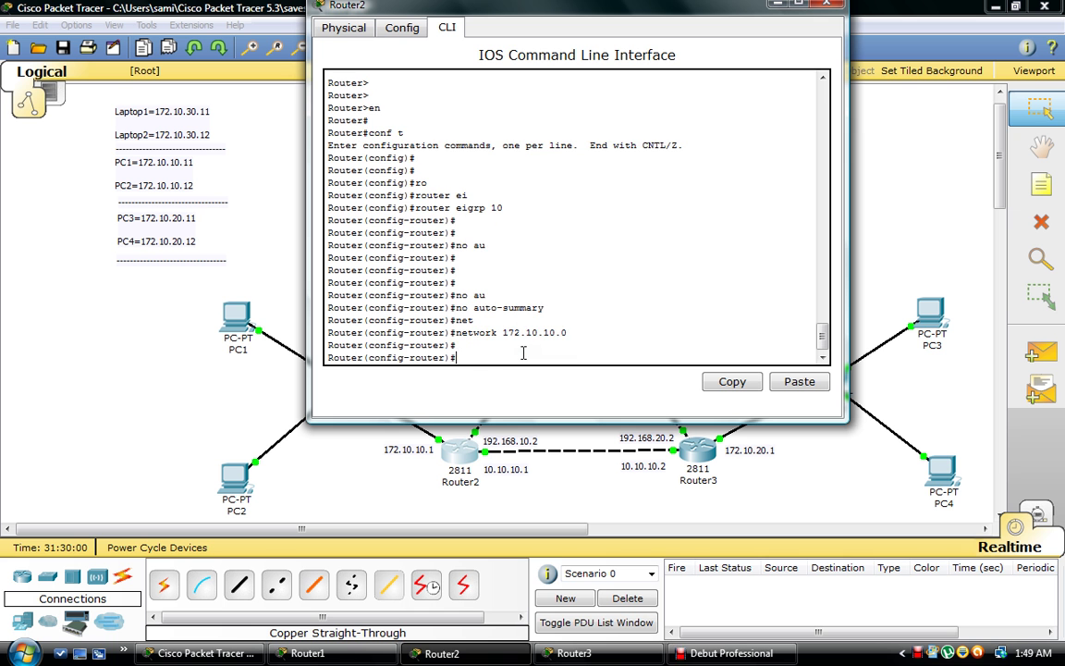
type("net")
key("Tab")
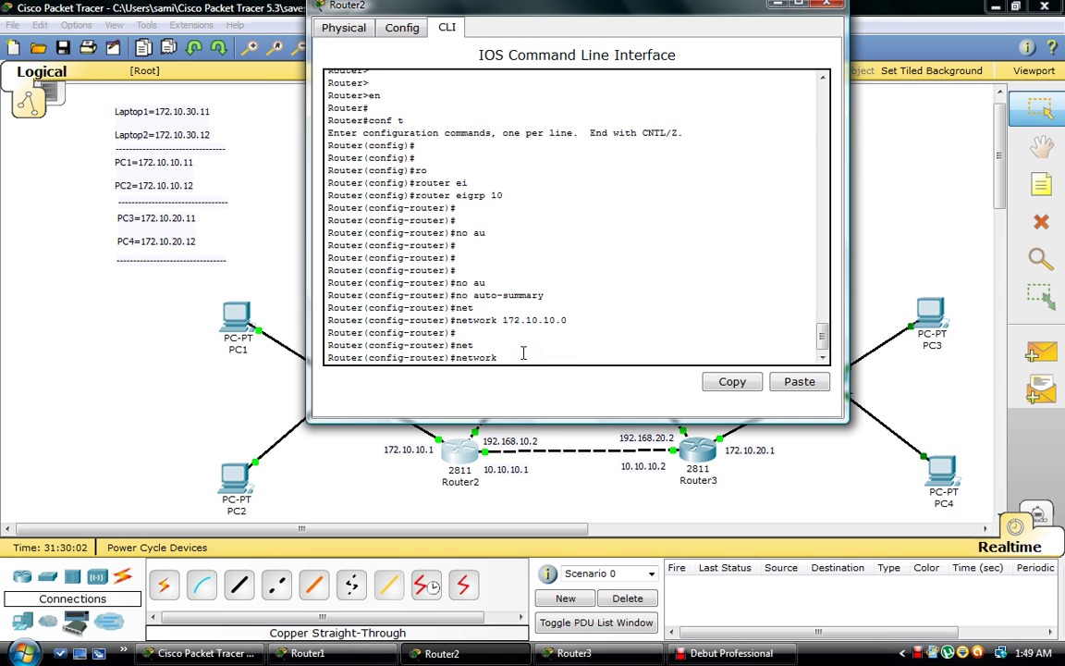
type("192.168.10.0")
key("Return")
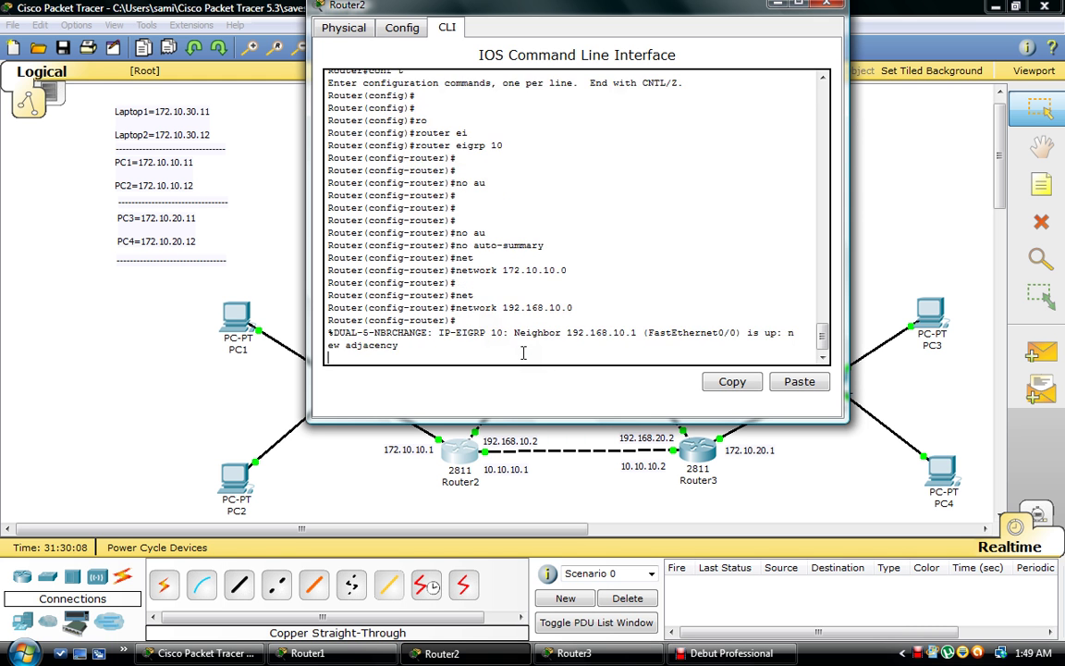
key("Return")
key("Return")
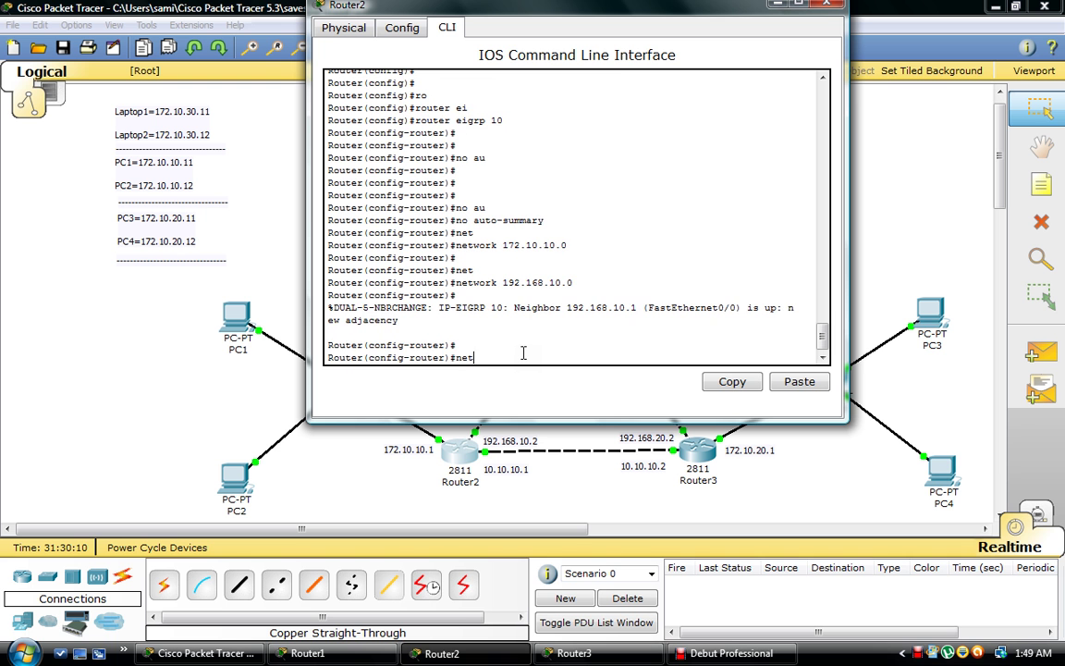
type("net")
key("Tab")
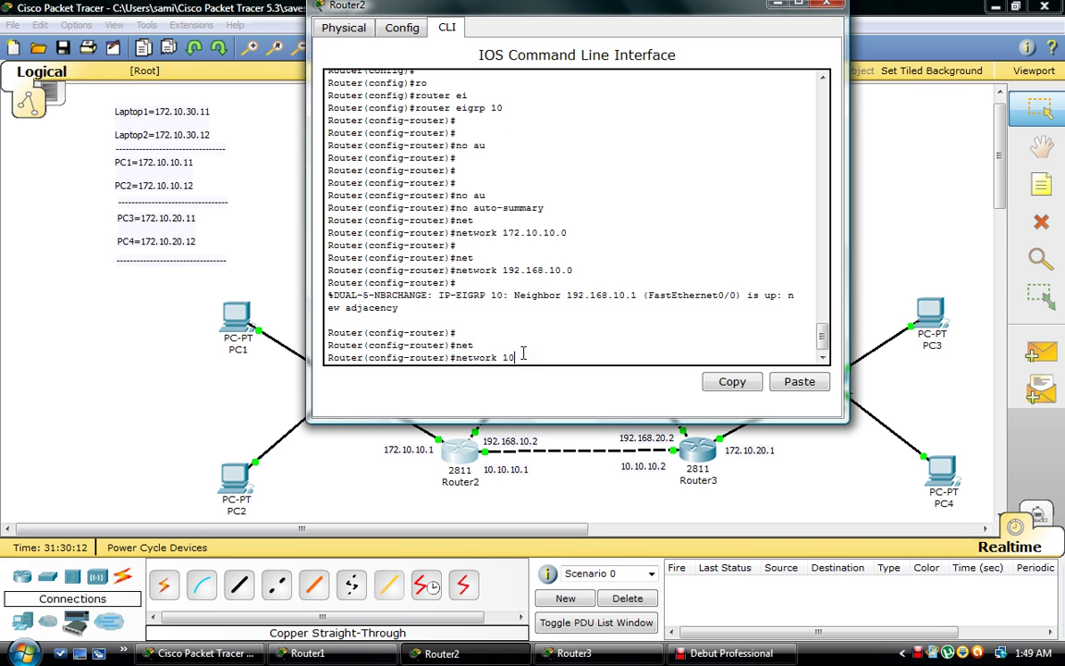
type("10.10.")
type("1")
type("0.10.0")
key("Return")
key("Return")
key("Return")
key("Return")
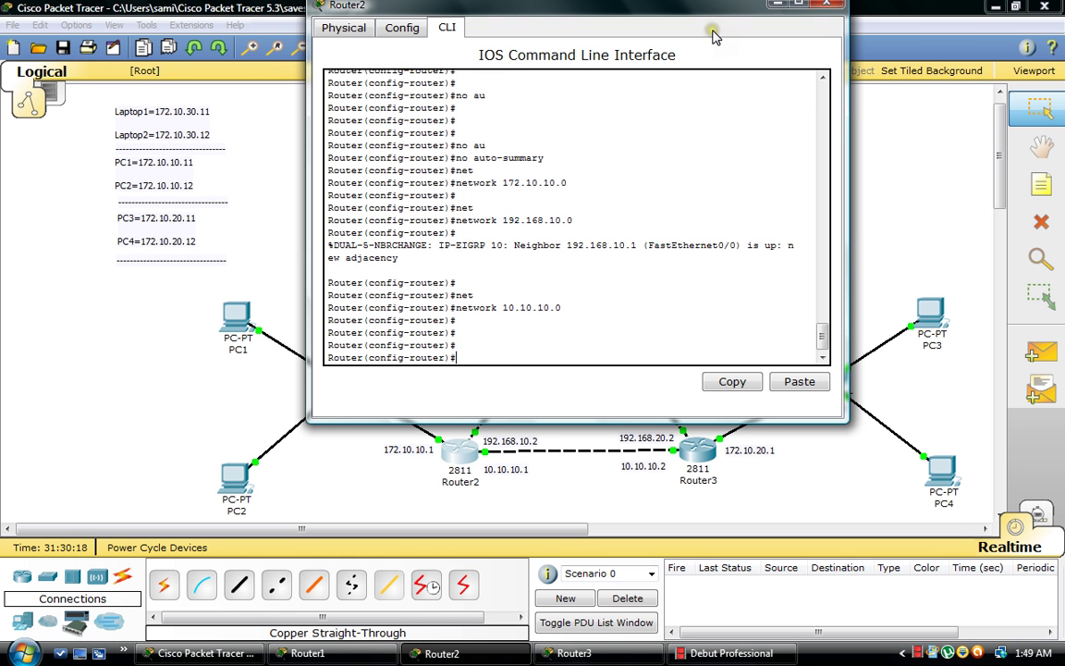
left_click(778, 5)
Enter privileged and global configuration mode on Router3's CLI.
left_click(700, 450)
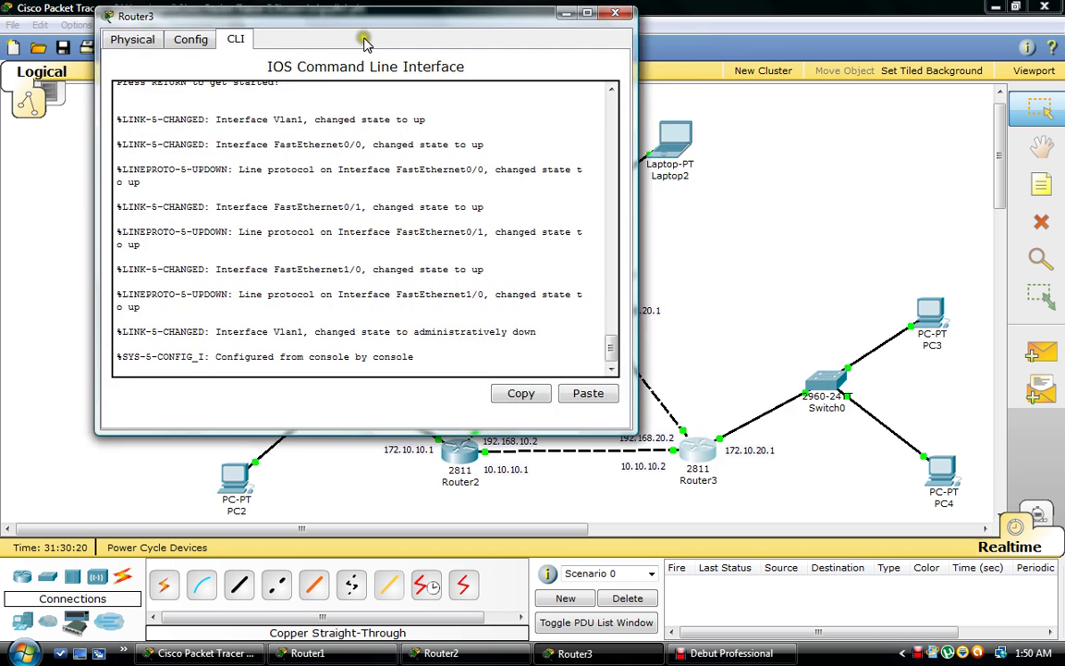
left_click_drag(324, 19, 399, 34)
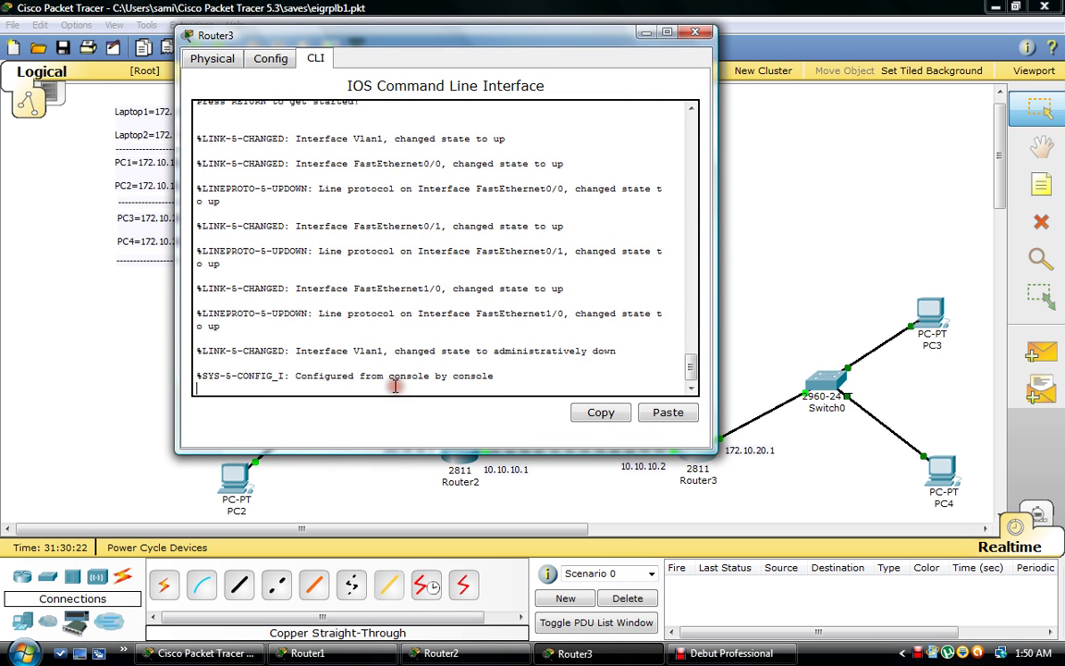
key("Return")
key("Return")
key("Return")
type("en")
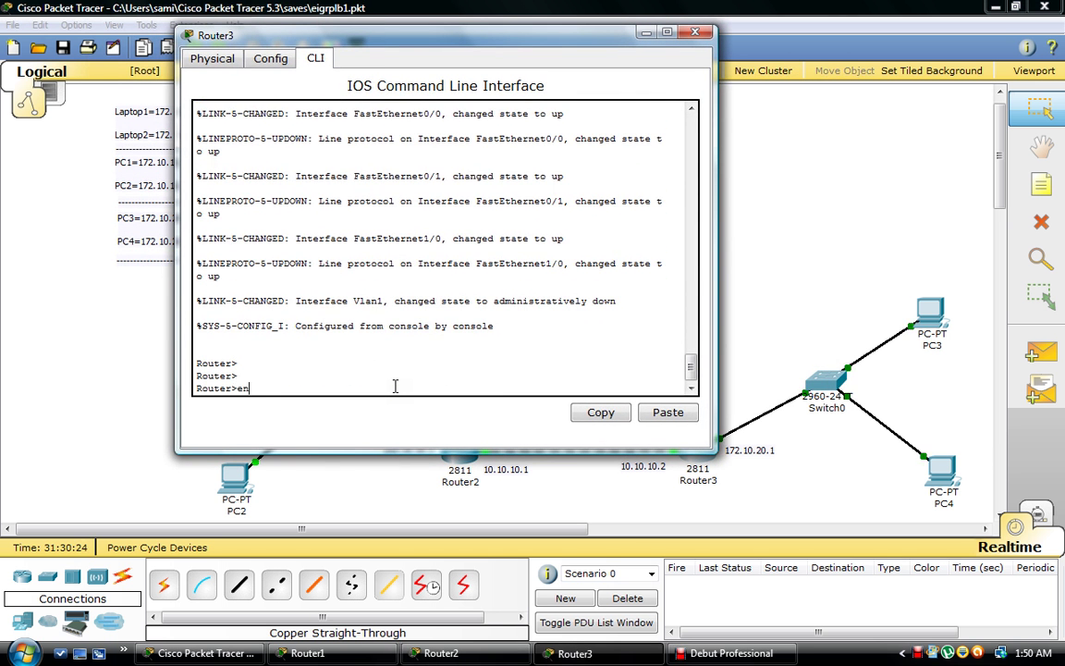
key("Return")
key("Return")
key("Return")
type("con")
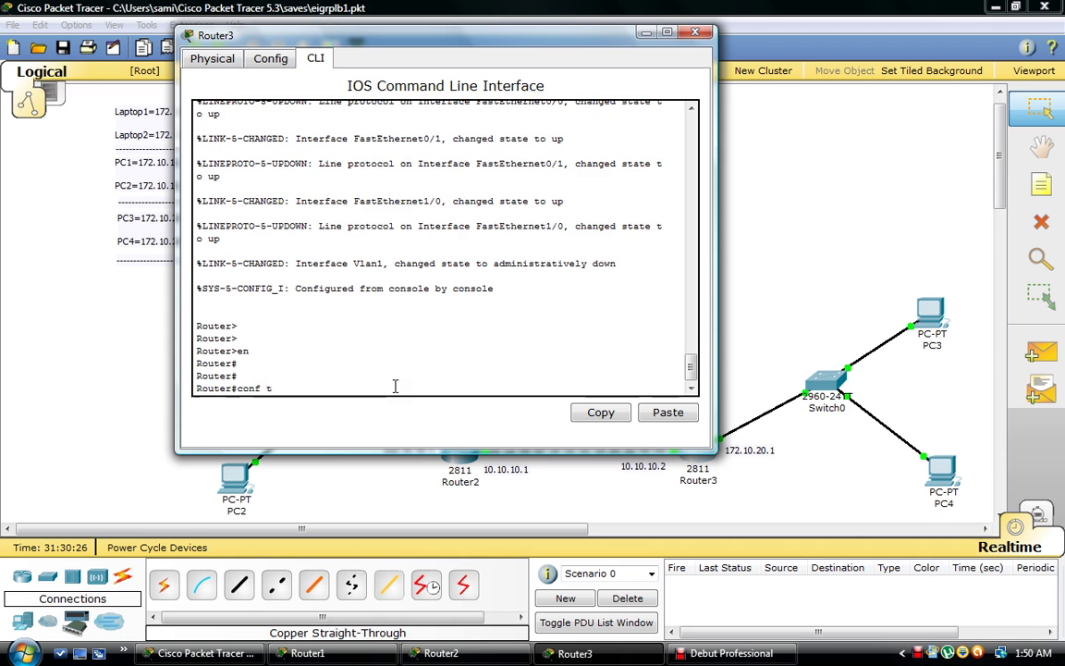
type("f t")
key("Return")
key("Return")
key("Return")
Start EIGRP process 10 on Router3 and disable auto-summary.
type("router")
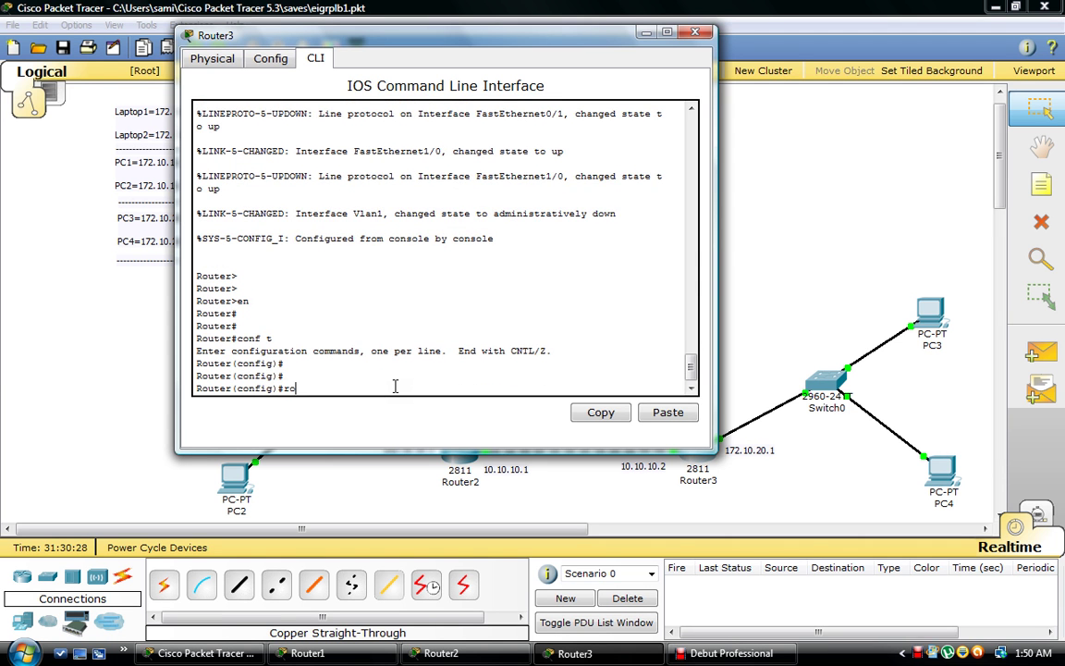
key("Tab")
type("ei")
key("Tab")
type("10")
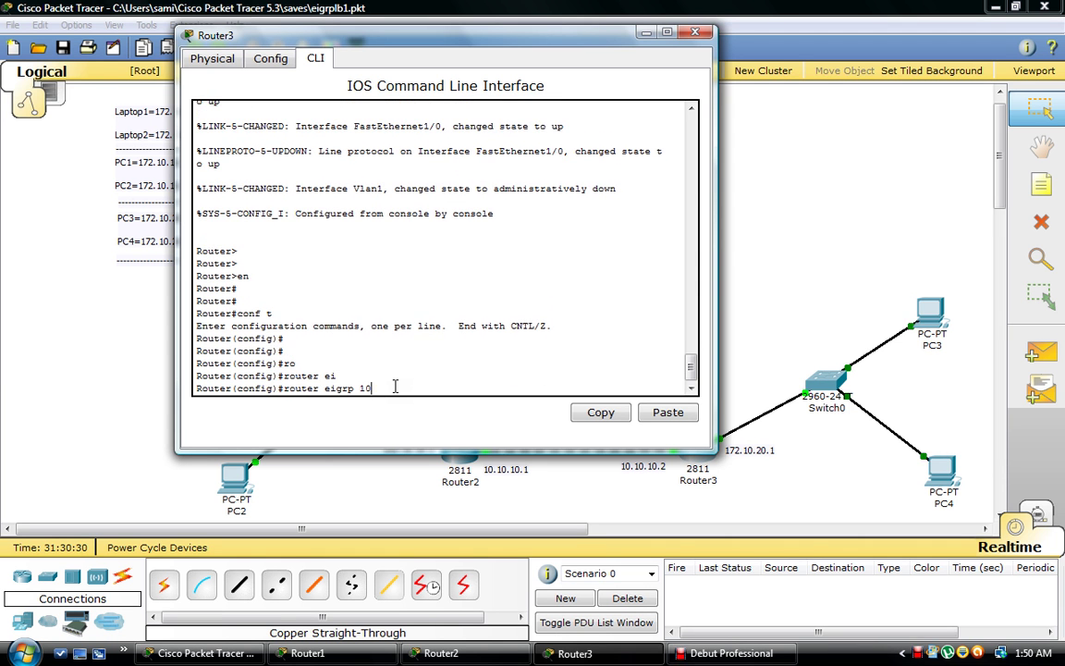
key("Return")
key("Return")
key("Return")
type("no au")
key("Tab")
key("Return")
key("Return")
key("Return")
Advertise networks 172.10.20.0, 192.168.20.0 and 10.10.10.0 in Router3's EIGRP.
type("net")
key("Tab")
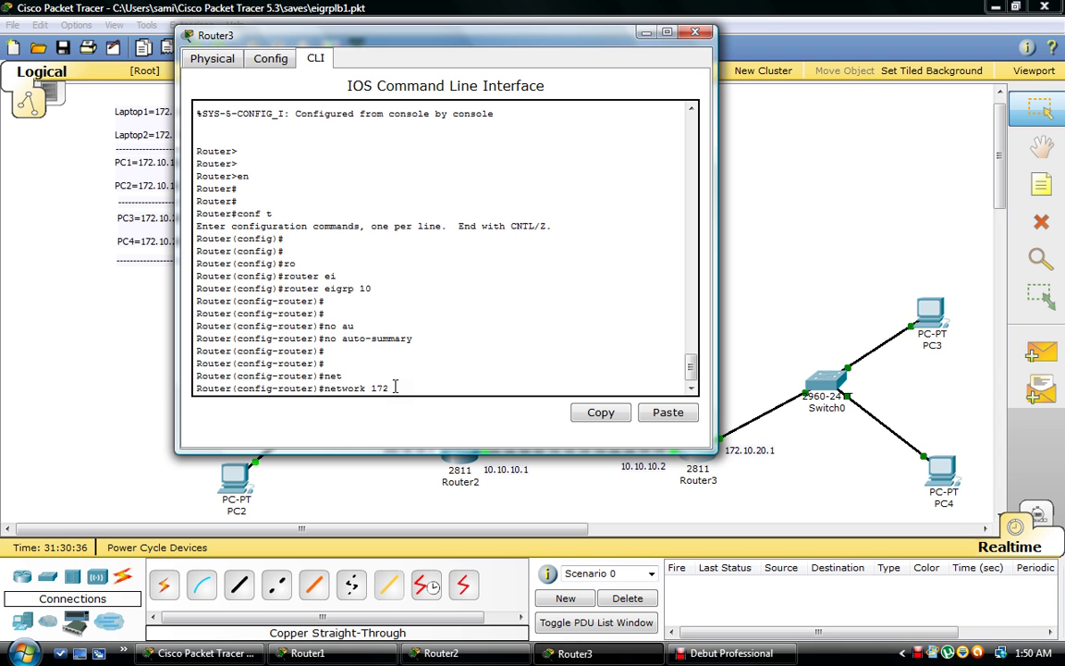
type("172.10.20.0")
key("Return")
key("Return")
key("Return")
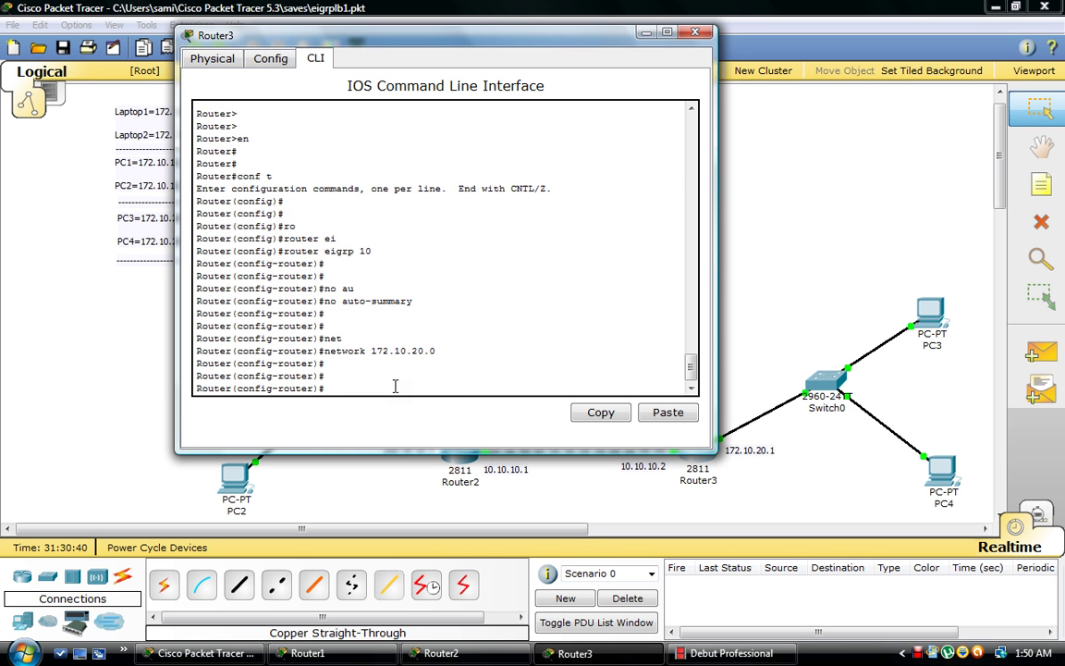
type("net")
key("Tab")
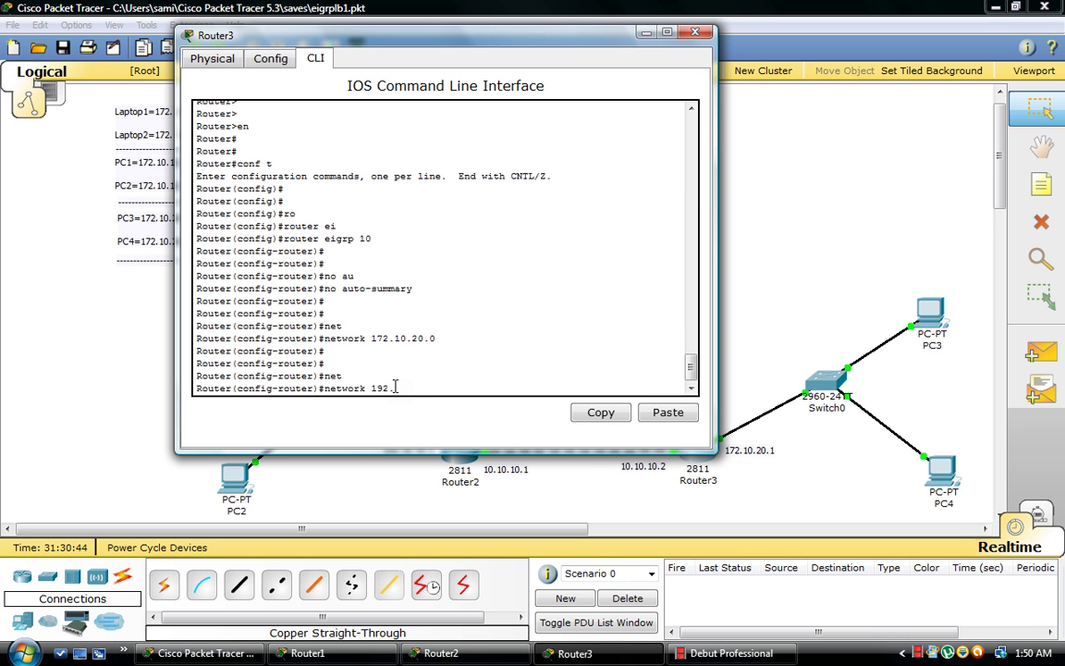
type("192.168.20.0")
key("Return")
key("Return")
key("Return")
key("Return")
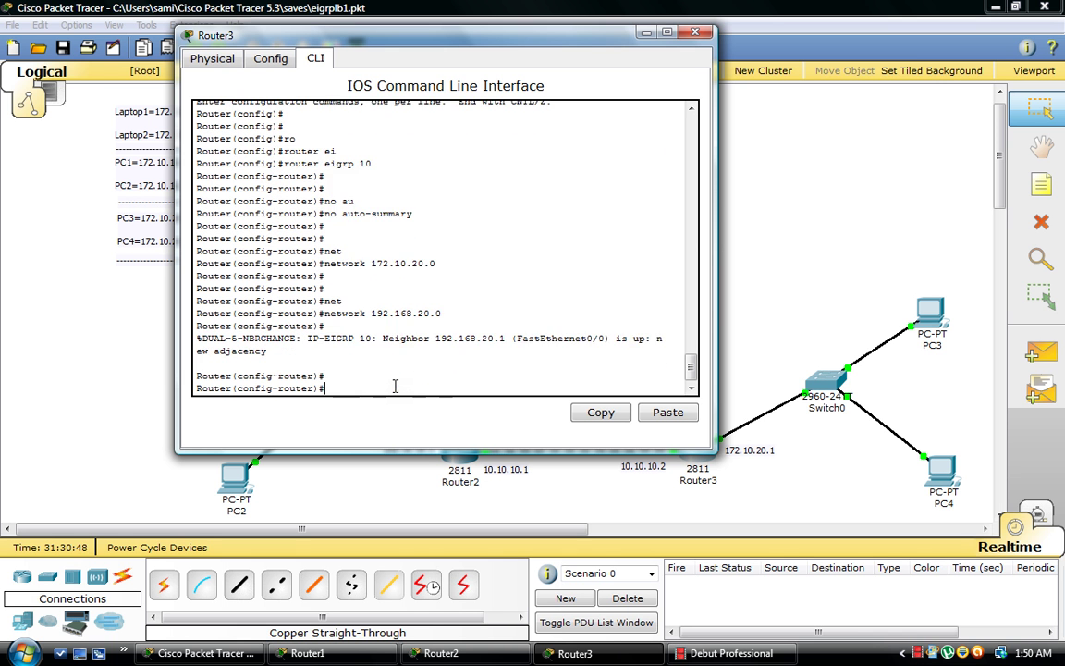
type("n")
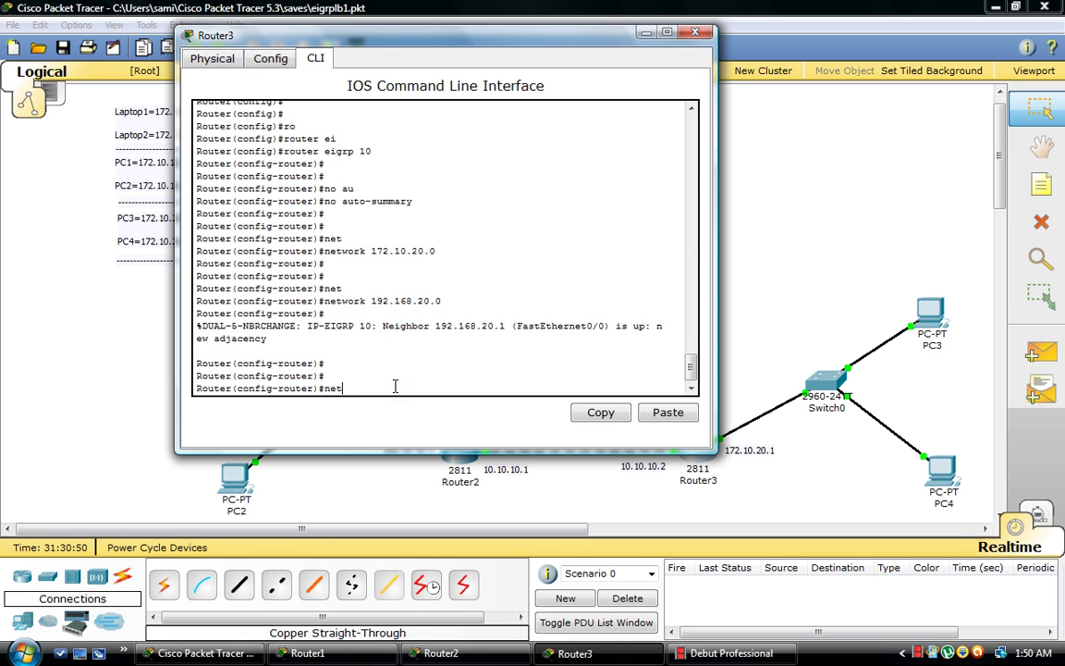
type("et")
key("Tab")
type("1")
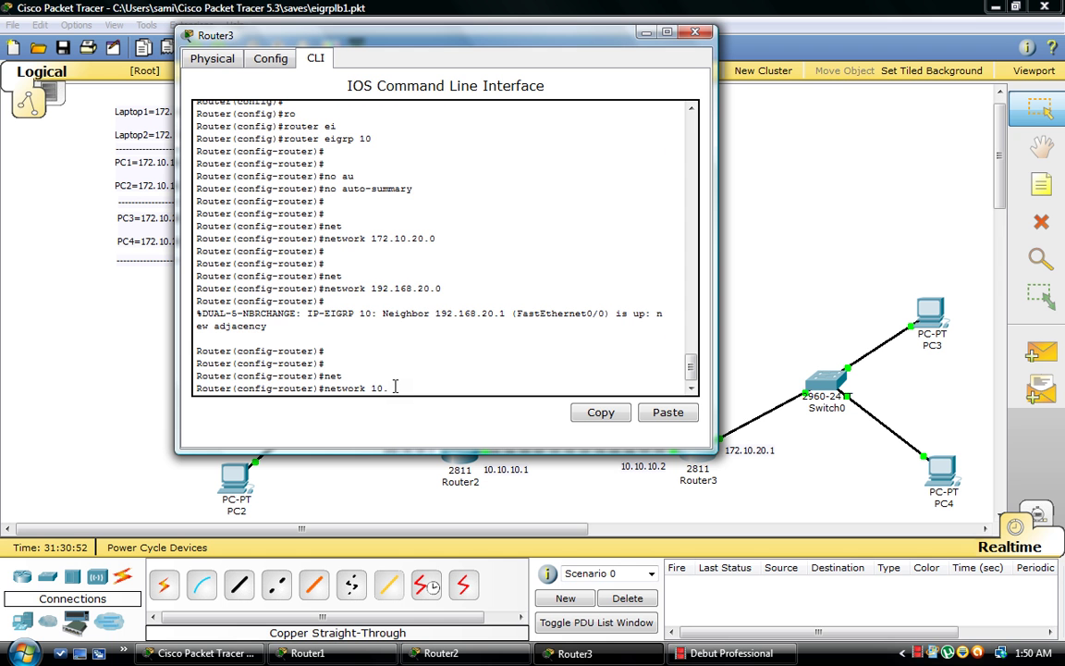
type("0.10.10.0")
key("Return")
key("Return")
key("Return")
key("Return")
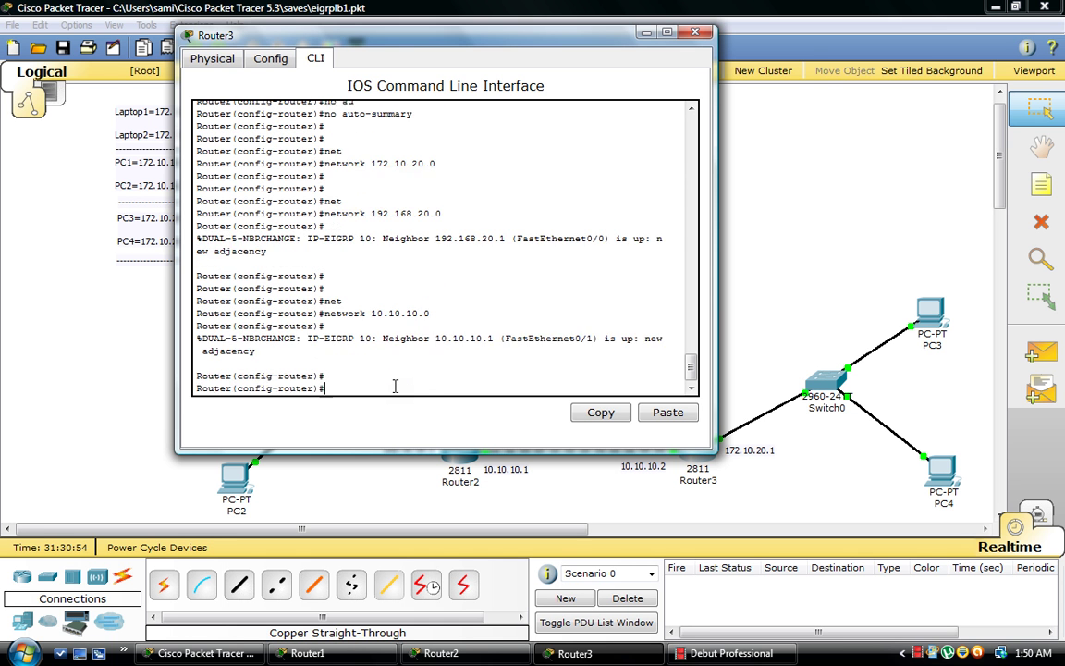
Exit Router3's router and global configuration modes.
type("exi")
key("Return")
key("Return")
key("Return")
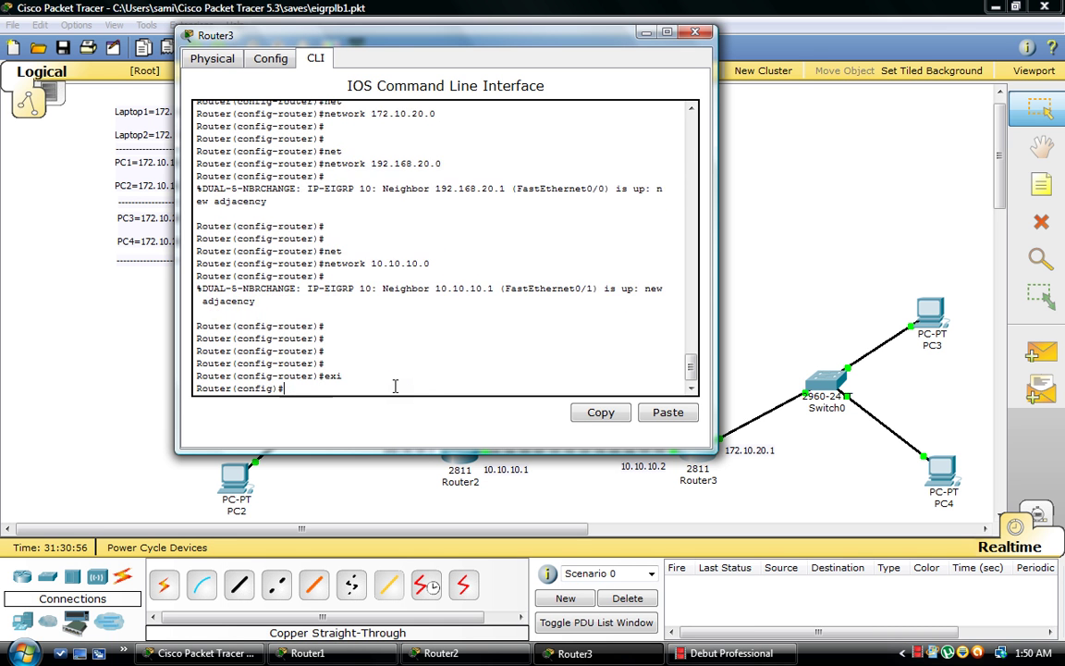
type("exi")
key("Return")
key("Return")
key("Return")
key("Return")
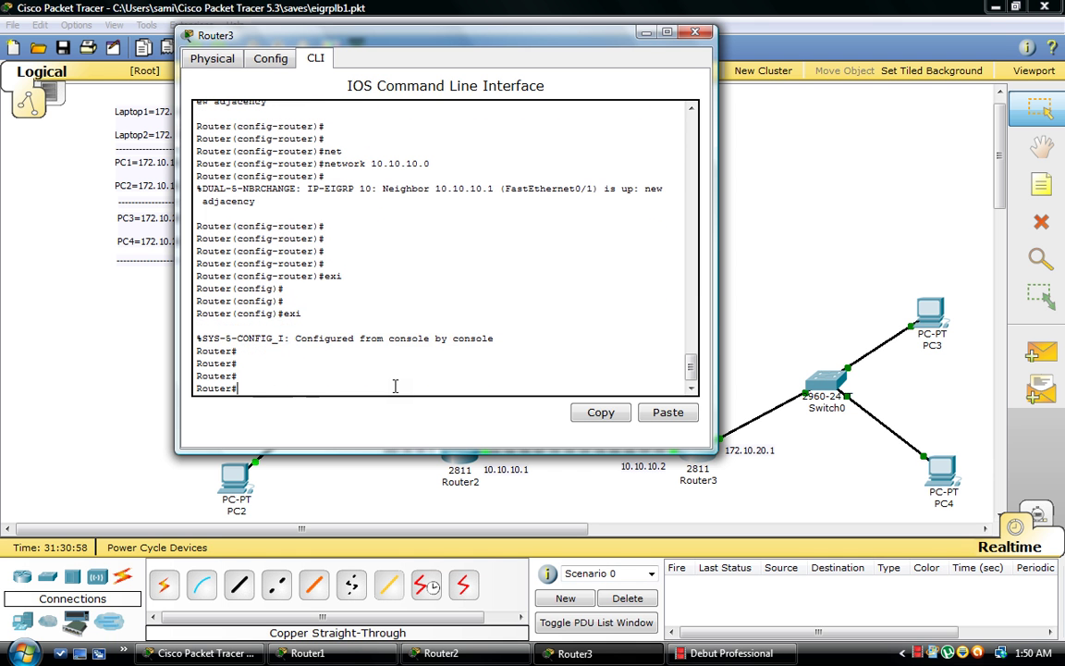
Show Router3's routing table and highlight the D routes to 172.10.10.0 and 172.10.30.0.
type("sho ip ro")
key("Tab")
key("Return")
key("Return")
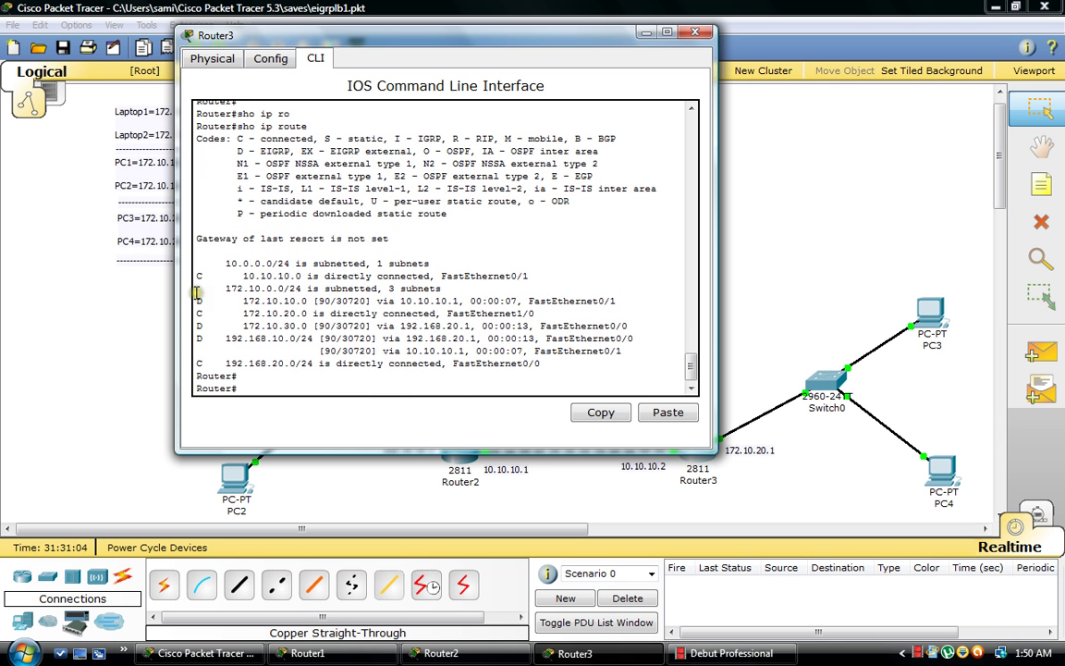
left_click_drag(197, 302, 614, 302)
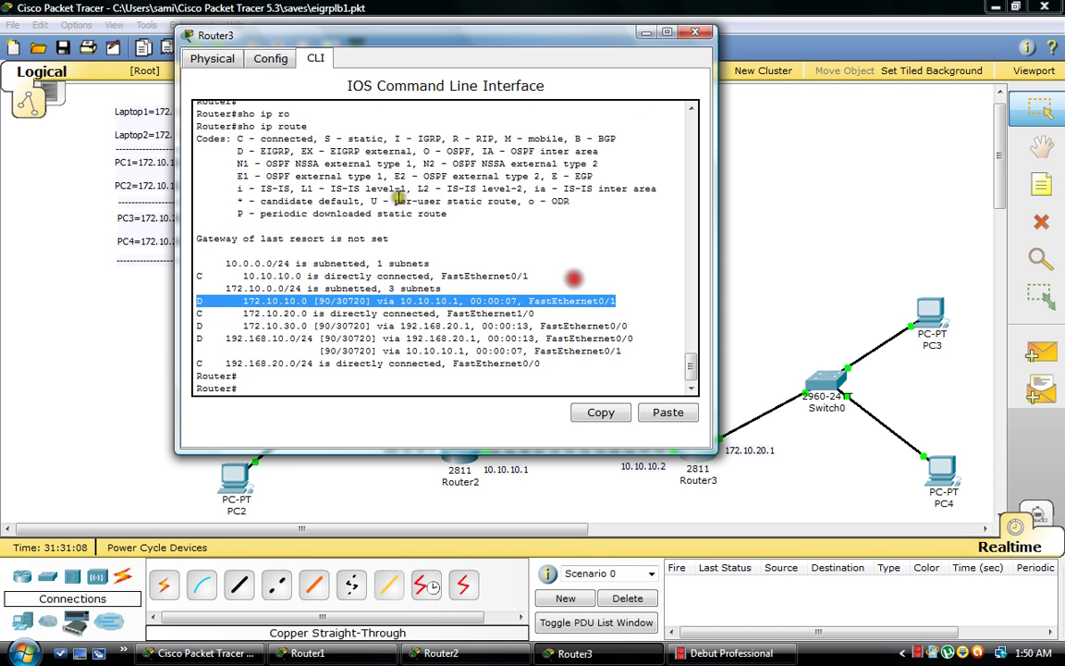
left_click_drag(237, 150, 294, 151)
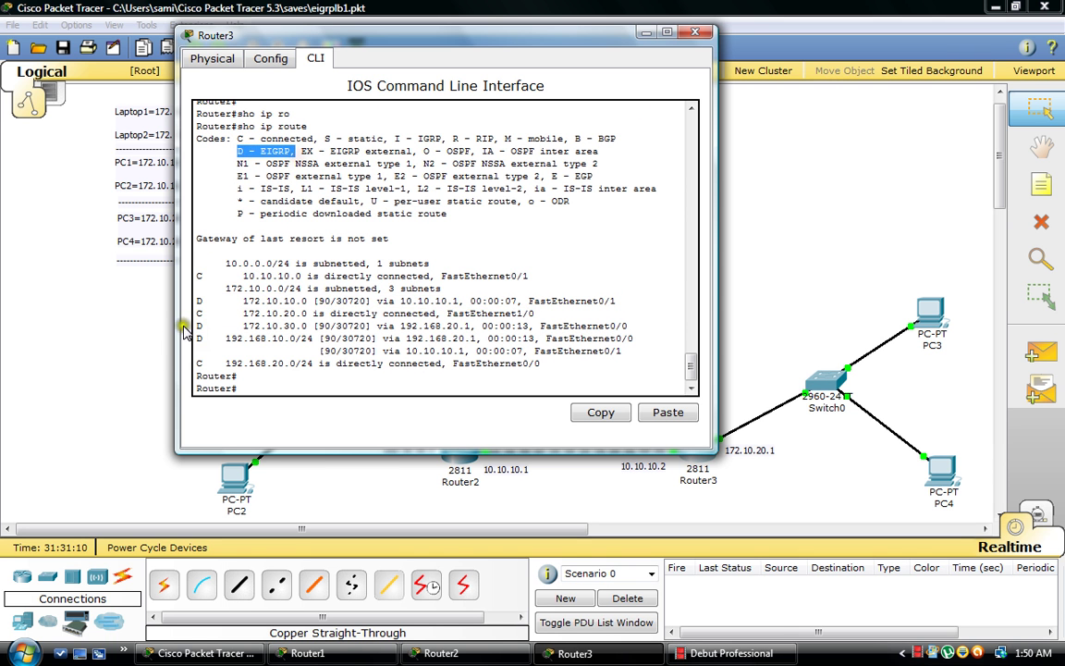
left_click_drag(194, 302, 617, 305)
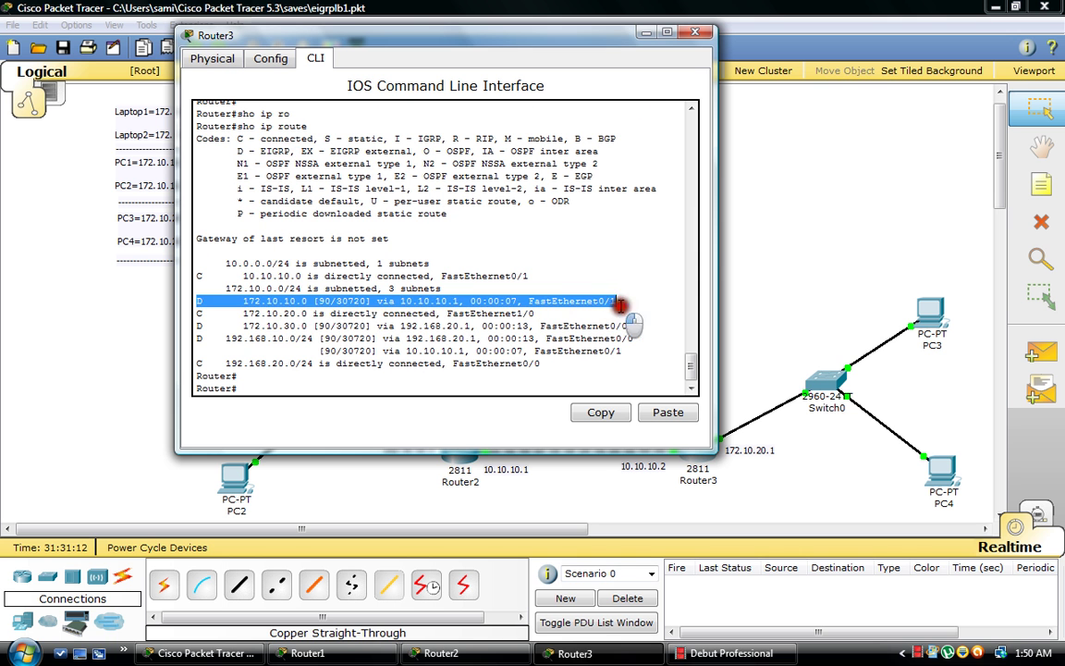
left_click_drag(196, 326, 629, 327)
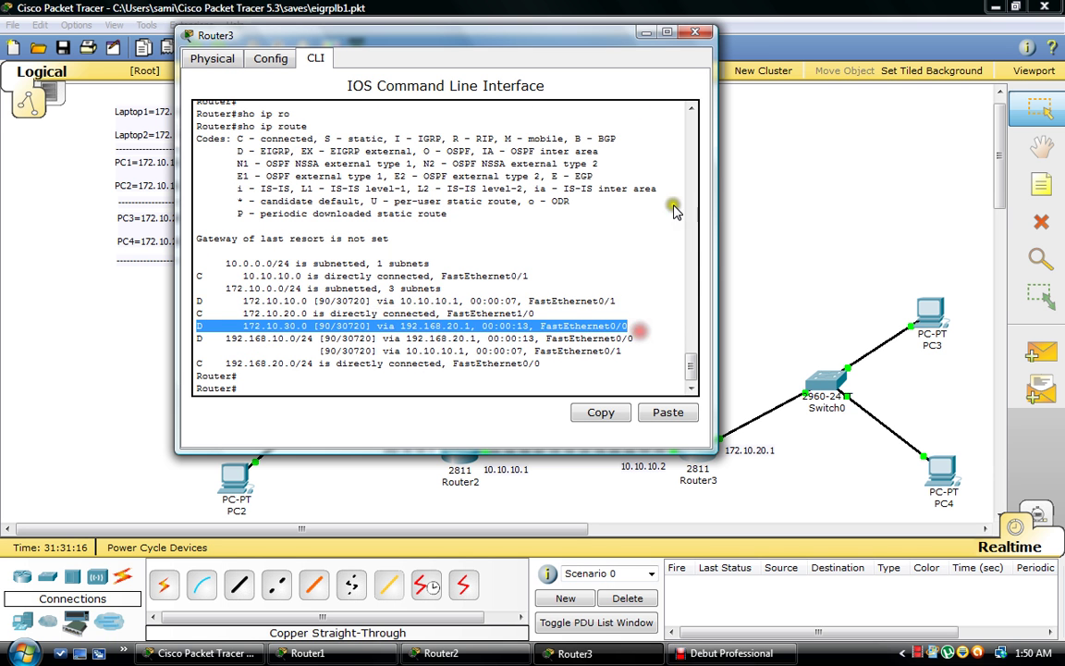
left_click(644, 34)
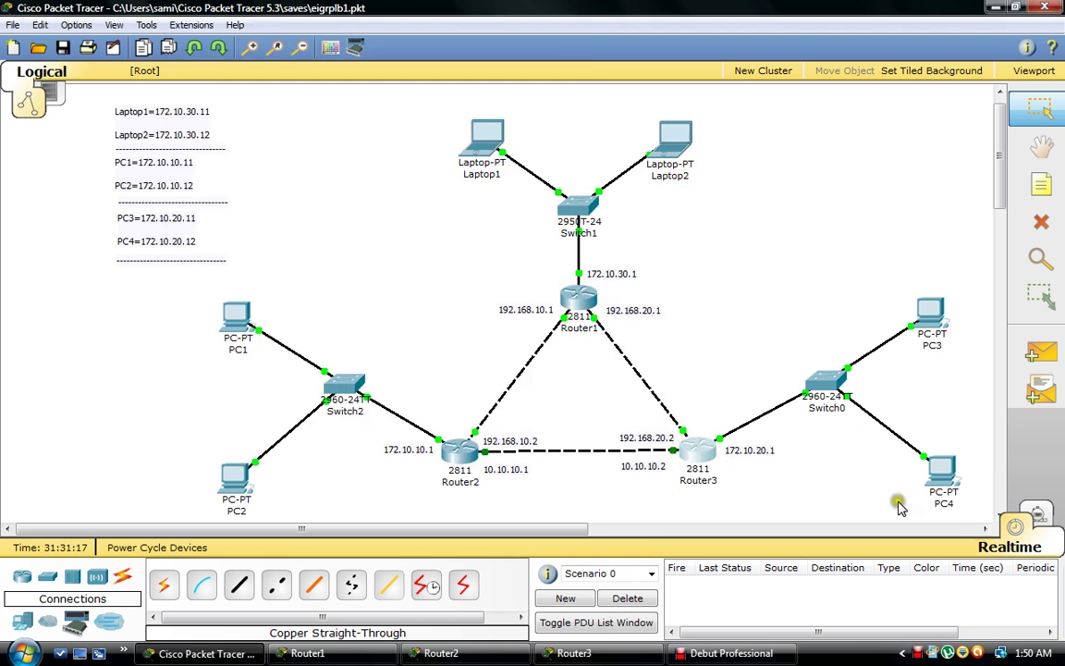
Rerun PC4's ping to 172.10.10.11, which now receives replies.
left_click(946, 474)
left_click(447, 188)
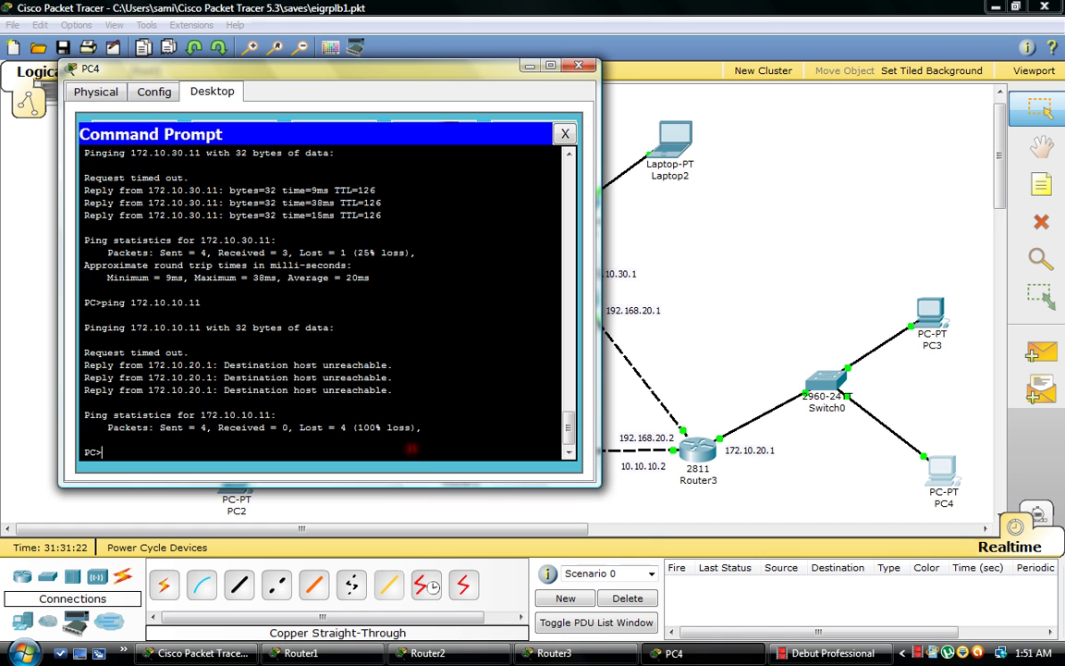
key("Up")
key("Return")
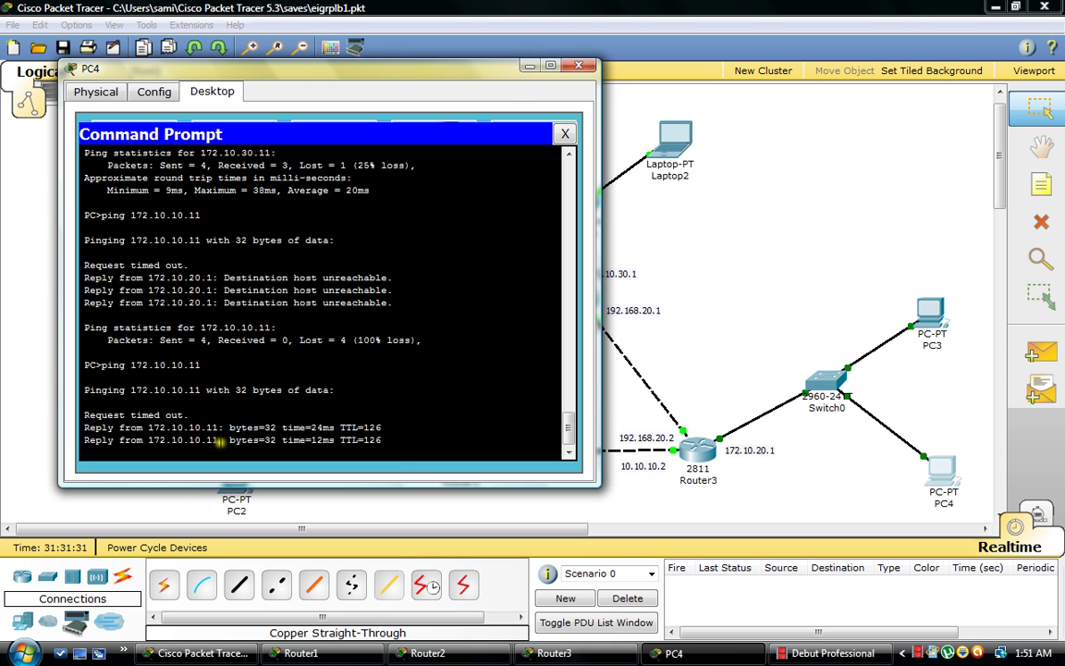
left_click(529, 65)
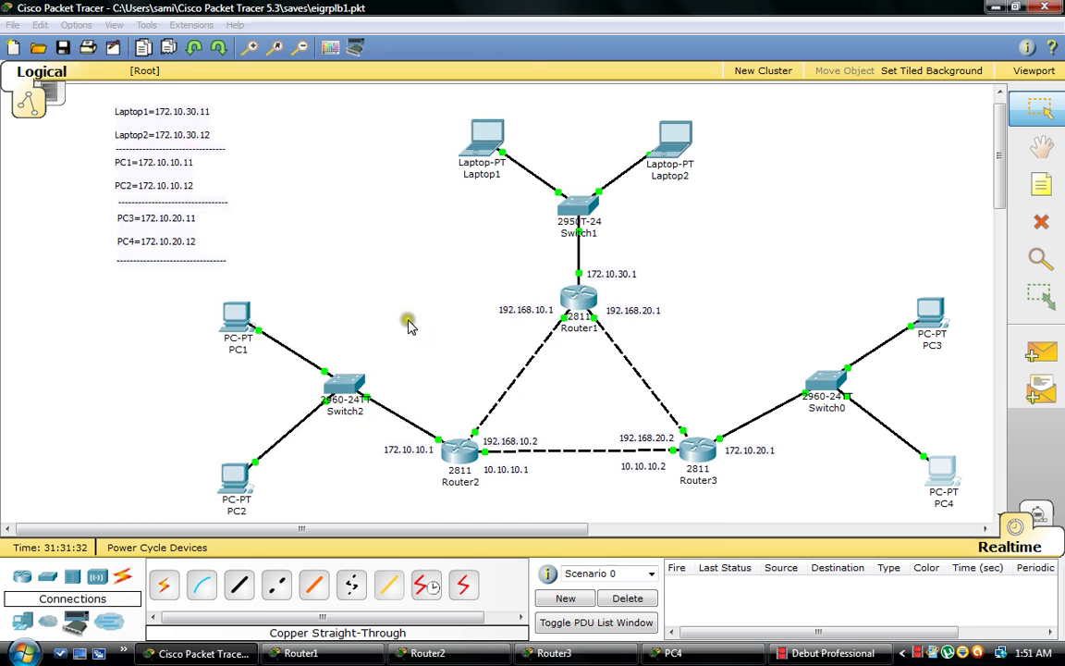
Rerun the ping to 172.10.10.11 from PC1's command prompt, getting 4 replies with 0% loss.
left_click(233, 307)
left_click(479, 237)
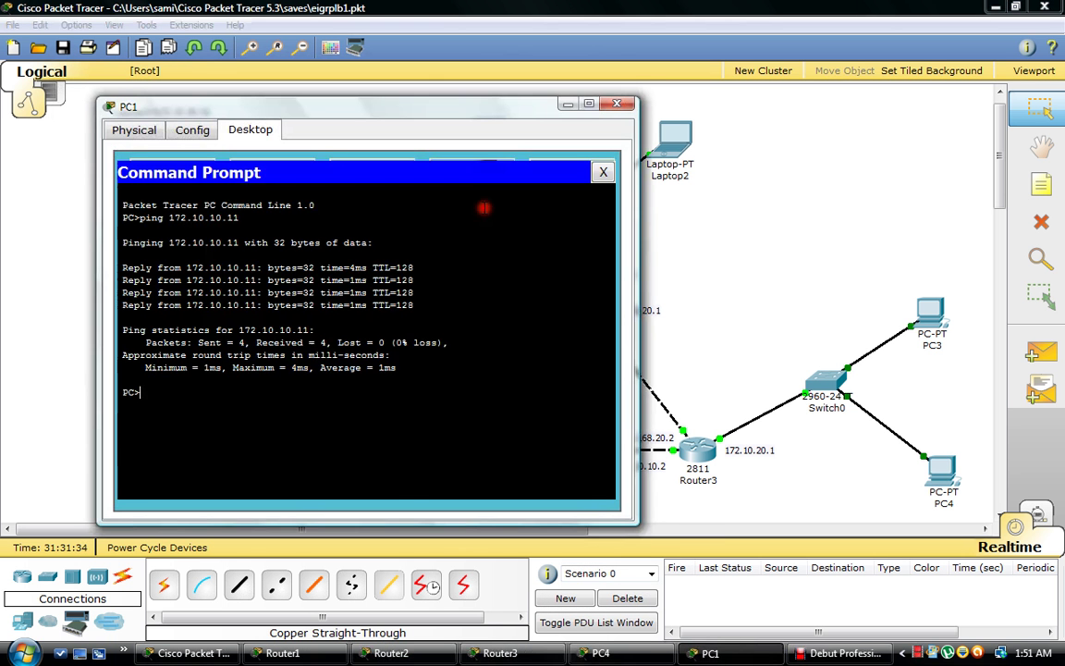
key("Up")
key("Return")
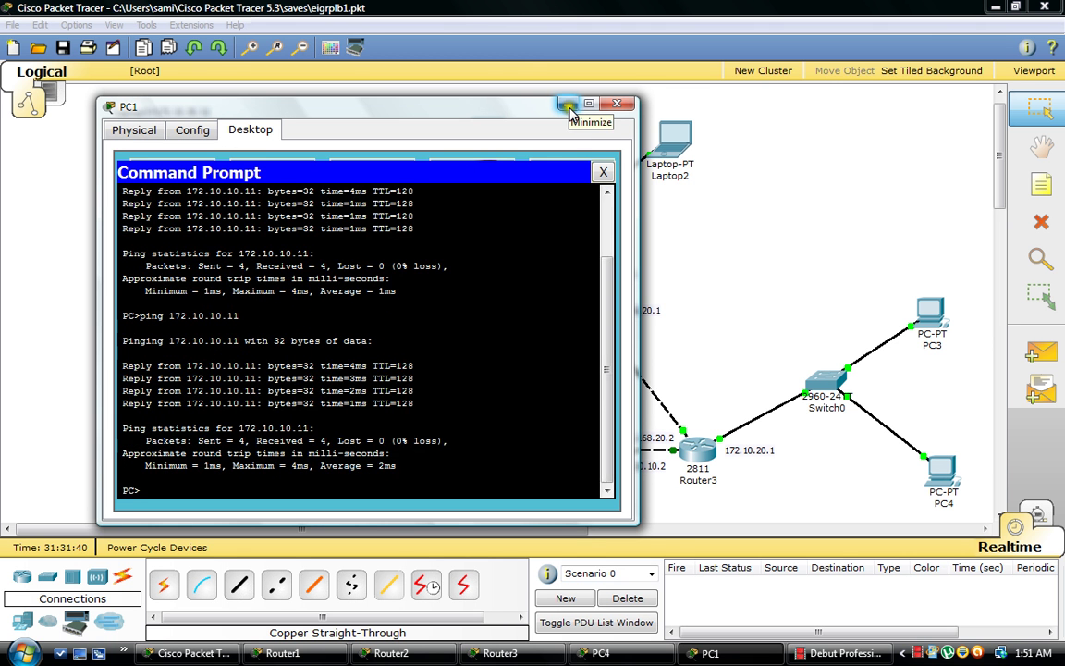
Rerun Laptop2's ping to PC3 at 172.10.20.11, which receives replies.
left_click(617, 104)
left_click(678, 137)
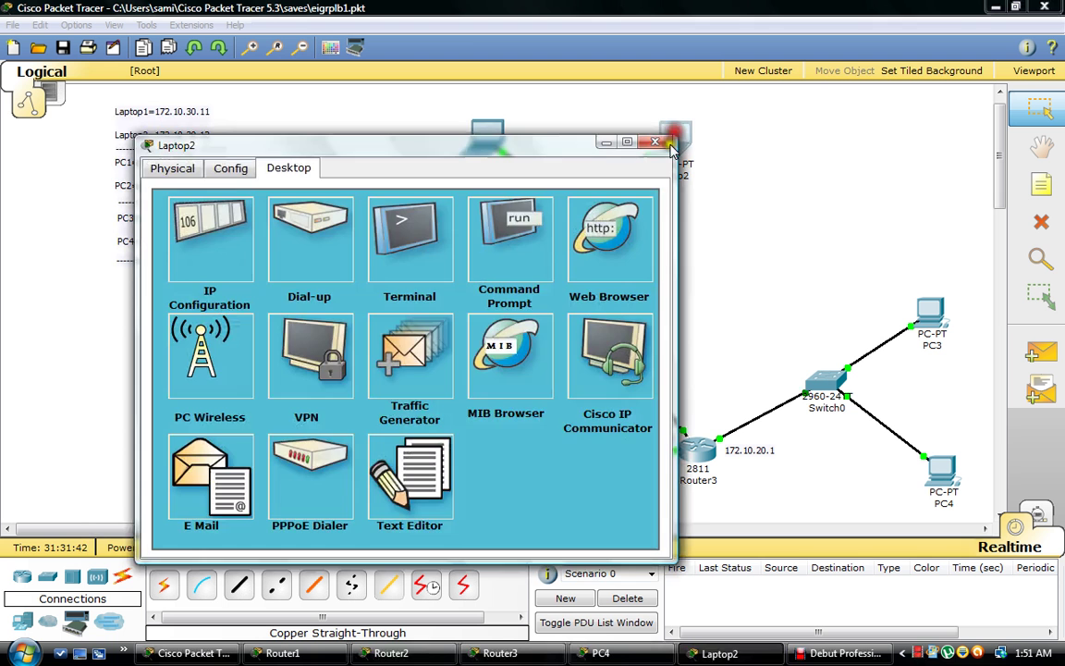
left_click(535, 236)
key("Up")
key("Return")
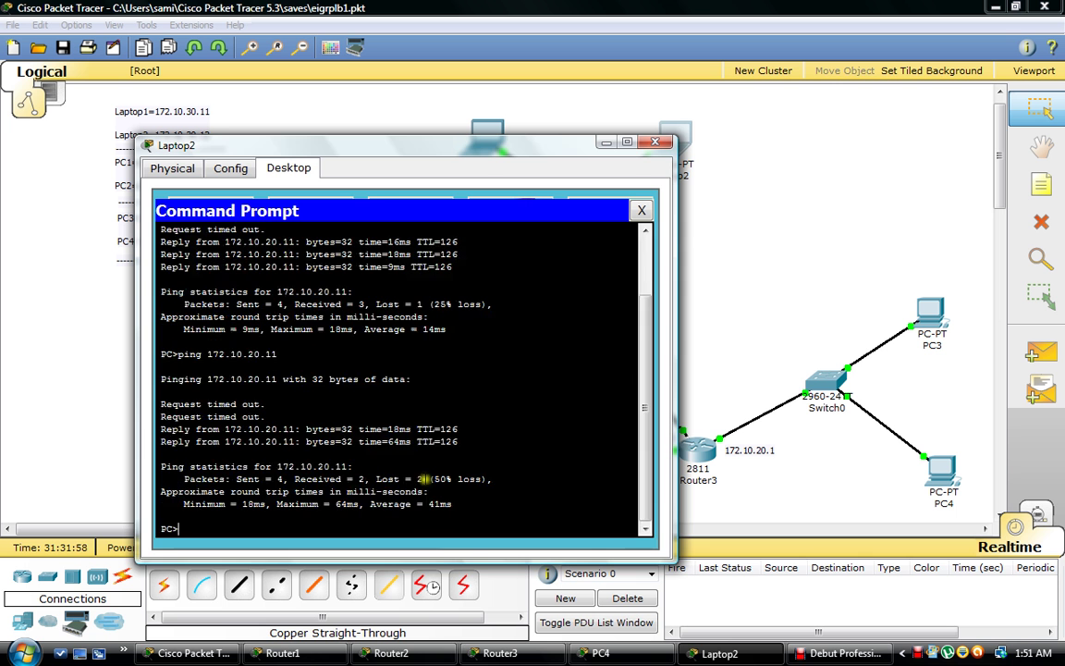
left_click(660, 144)
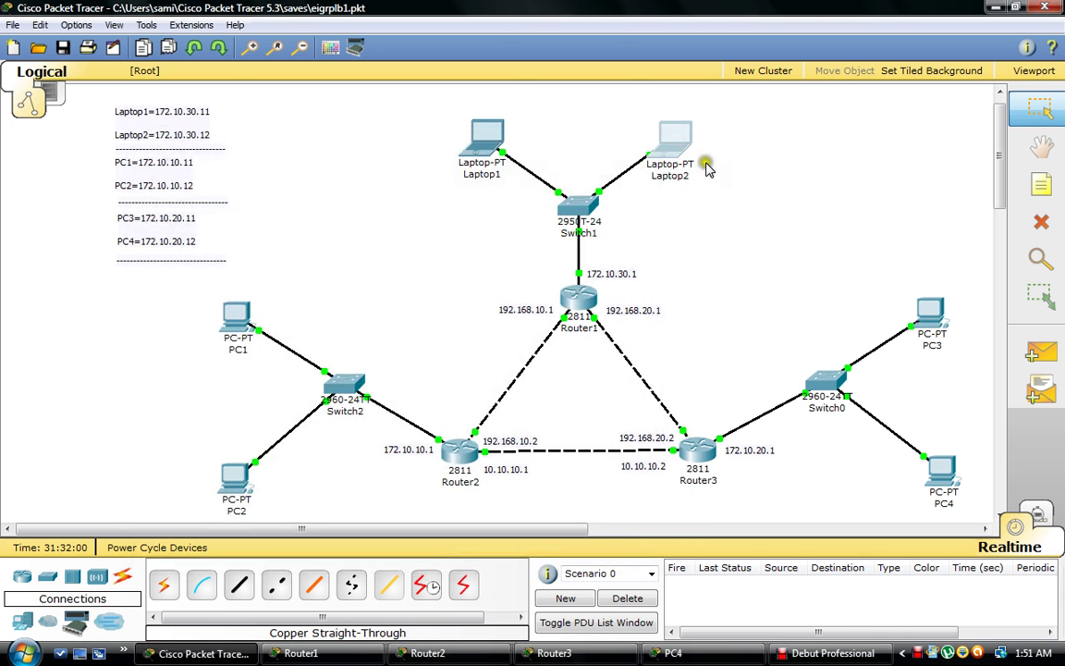